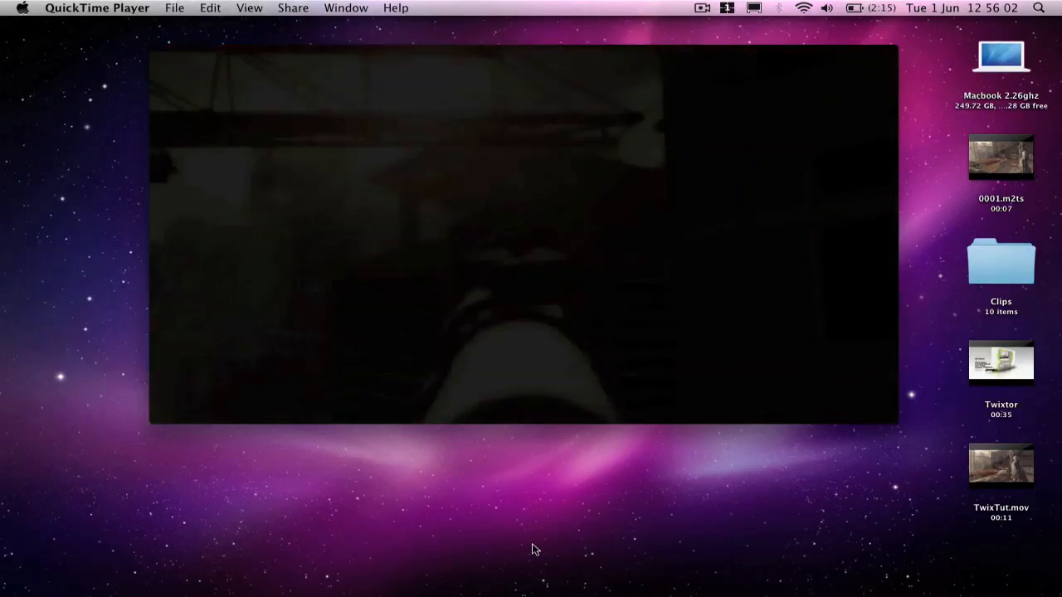
Step: Close the Twixtor video and switch to After Effects
{"action": "mouse_move", "coordinate": [349, 144]}
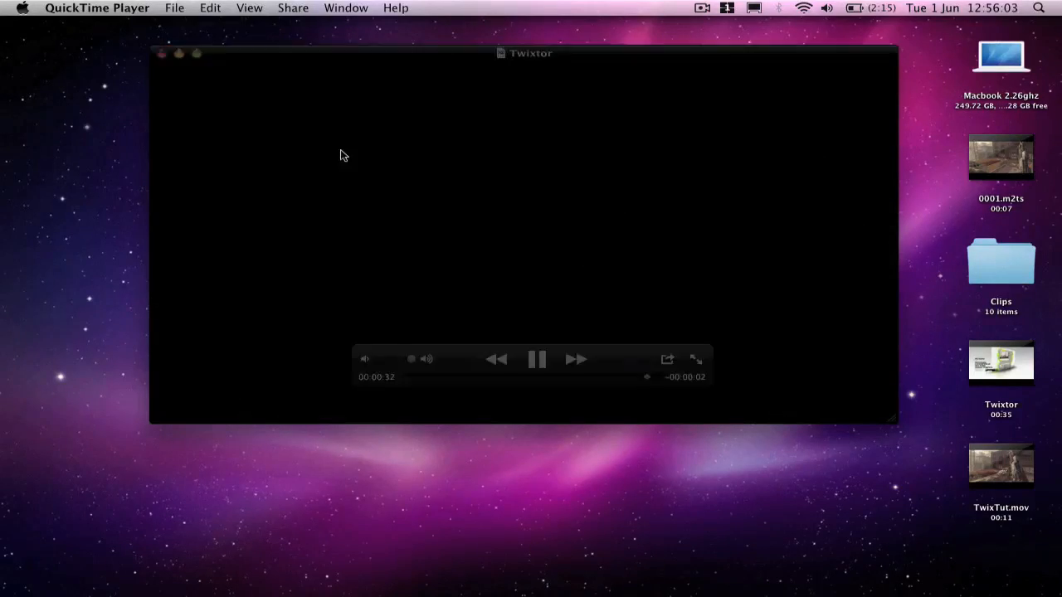
{"action": "left_click", "coordinate": [162, 53]}
{"action": "left_click", "coordinate": [504, 410]}
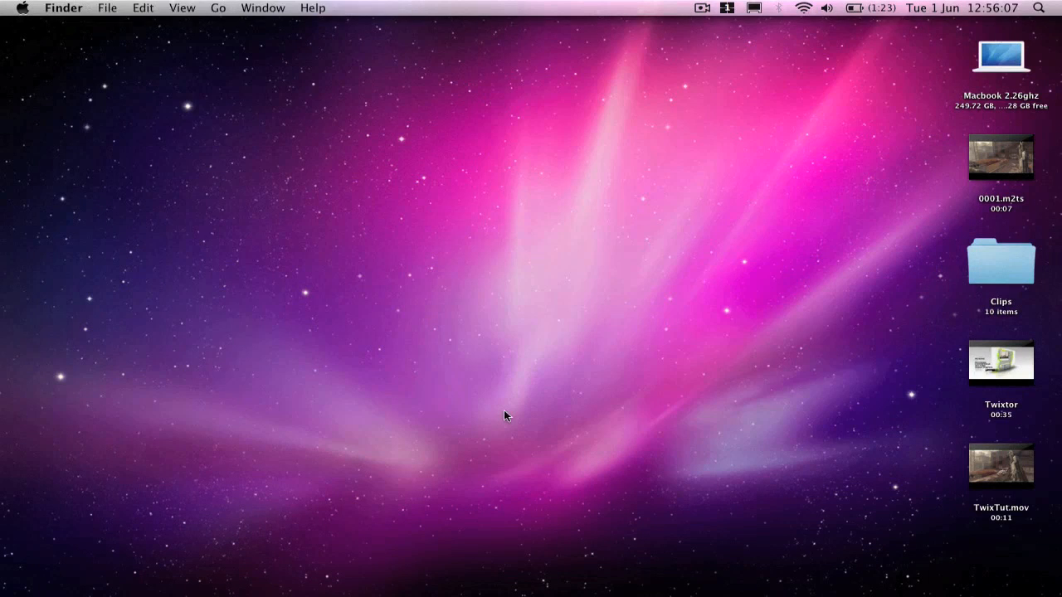
{"action": "mouse_move", "coordinate": [631, 591]}
{"action": "left_click", "coordinate": [543, 577]}
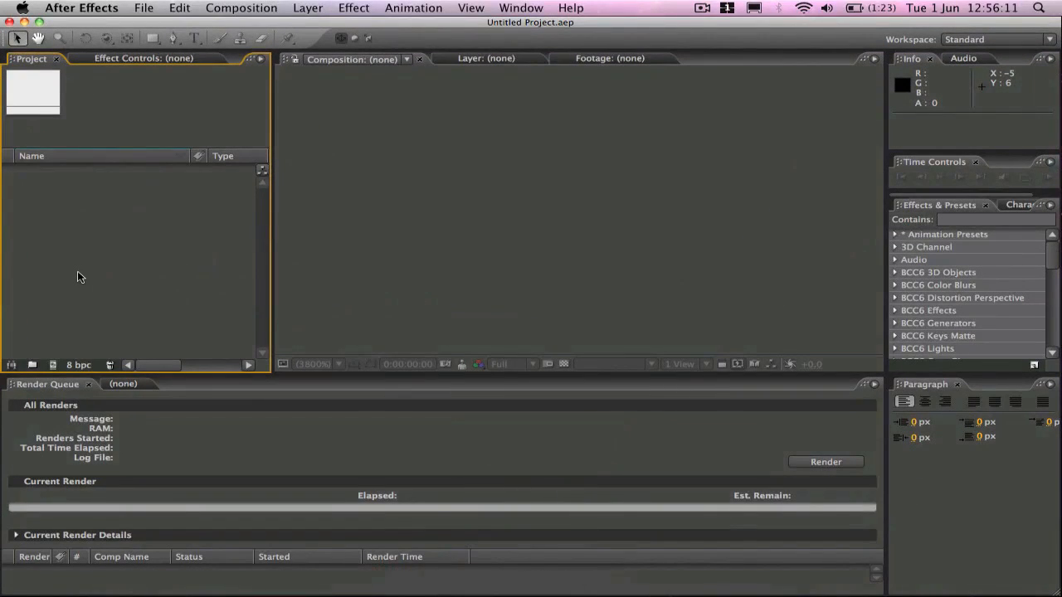
Step: Create a new composition named TwixtorTutorial, keeping the 1280 x 720, 59.94 fps, 11-second settings
{"action": "key", "text": "super+n"}
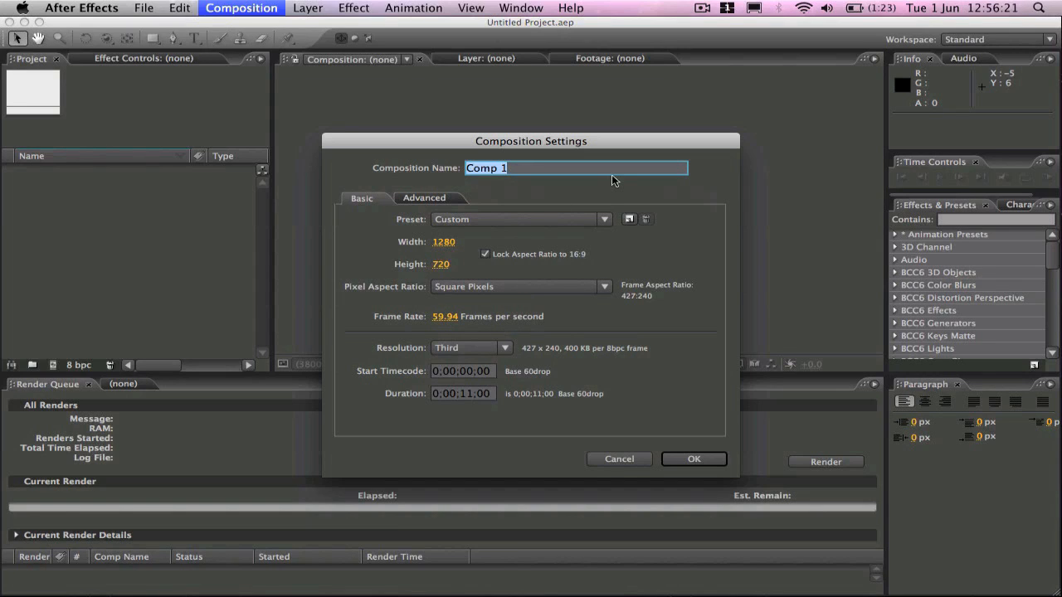
{"action": "type", "text": "Twxto"}
{"action": "key", "text": "BackSpace"}
{"action": "key", "text": "BackSpace"}
{"action": "key", "text": "BackSpace"}
{"action": "key", "text": "BackSpace"}
{"action": "key", "text": "BackSpace"}
{"action": "type", "text": "wixtorTutorial"}
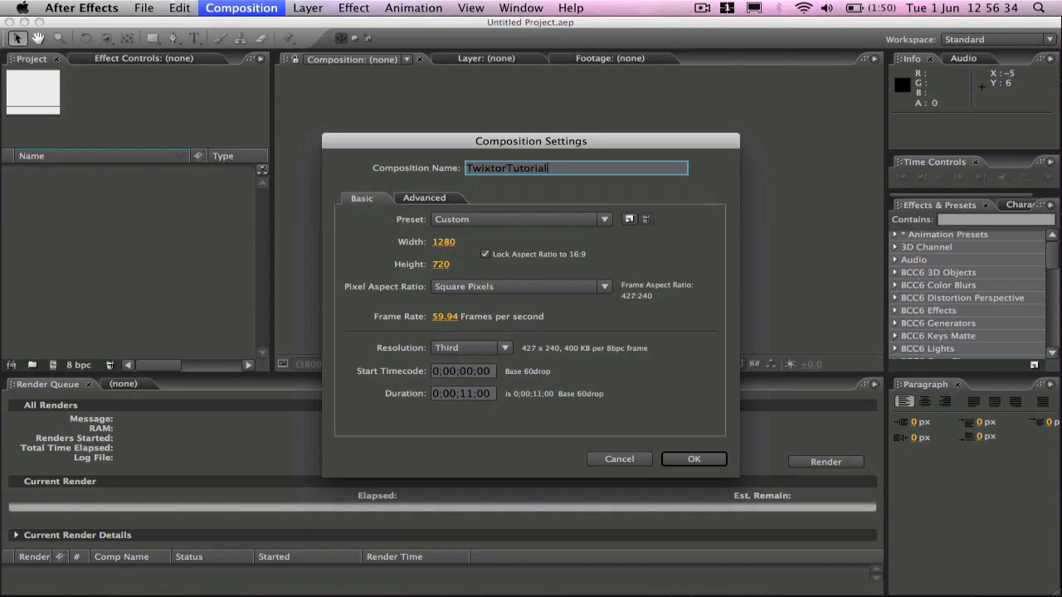
{"action": "key", "text": "Return"}
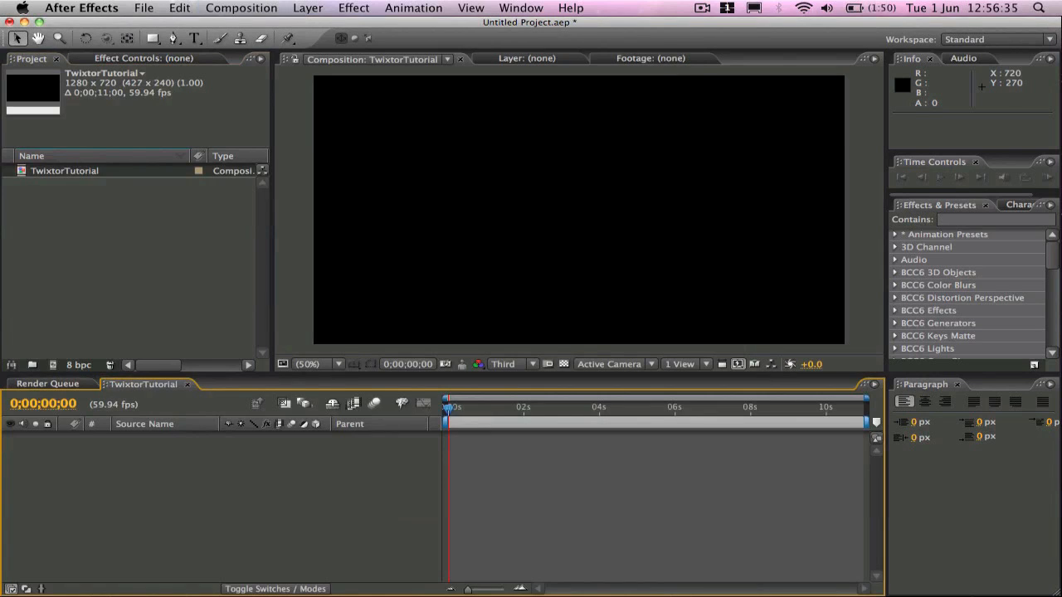
Step: Import the 0001.m2ts video from the Desktop into the project as footage
{"action": "left_click", "coordinate": [112, 270]}
{"action": "key", "text": "super+i"}
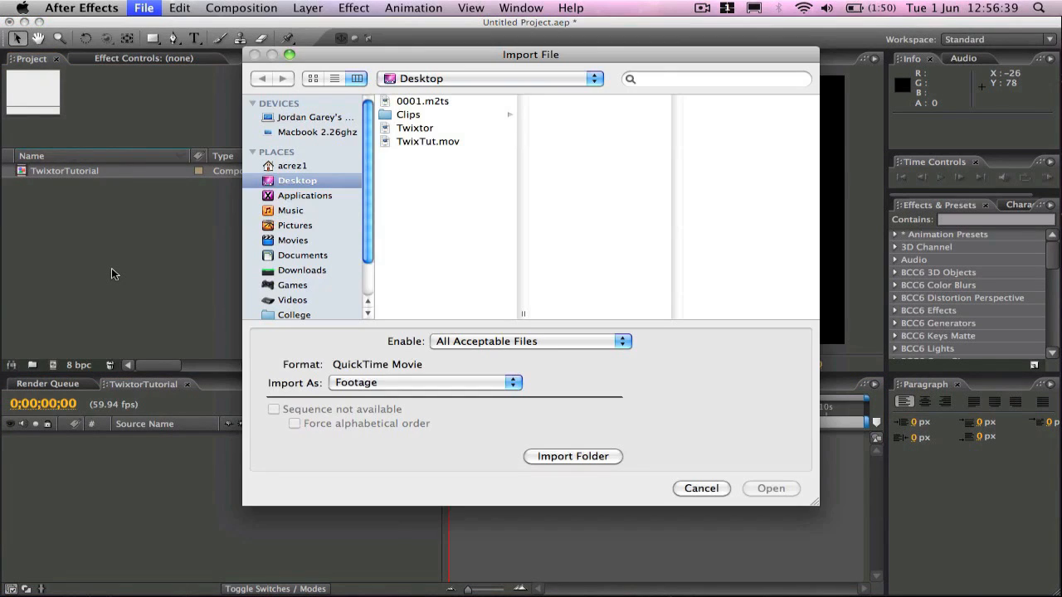
{"action": "left_click", "coordinate": [407, 104]}
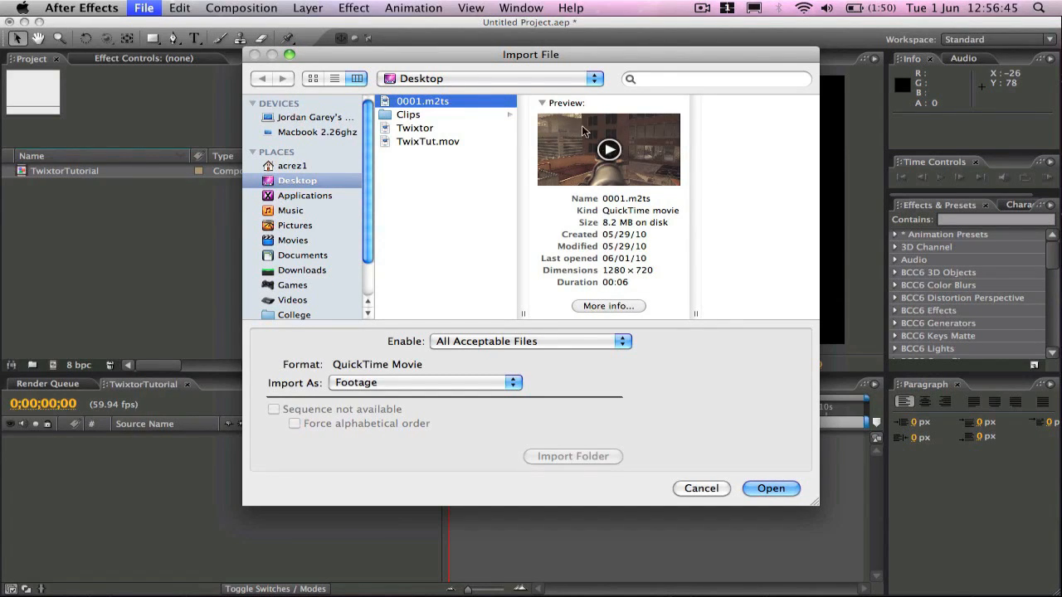
{"action": "key", "text": "Return"}
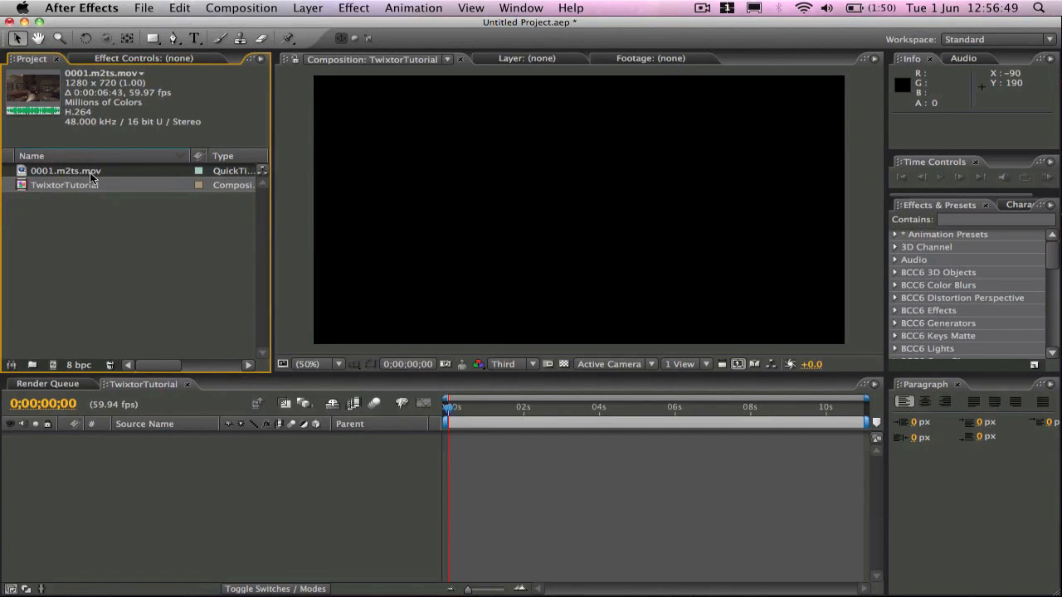
Step: Add the 0001.m2ts.mov footage to the TwixtorTutorial timeline and scale it up to about 102% to overfill the frame
{"action": "left_click_drag", "start_coordinate": [94, 176], "coordinate": [432, 531]}
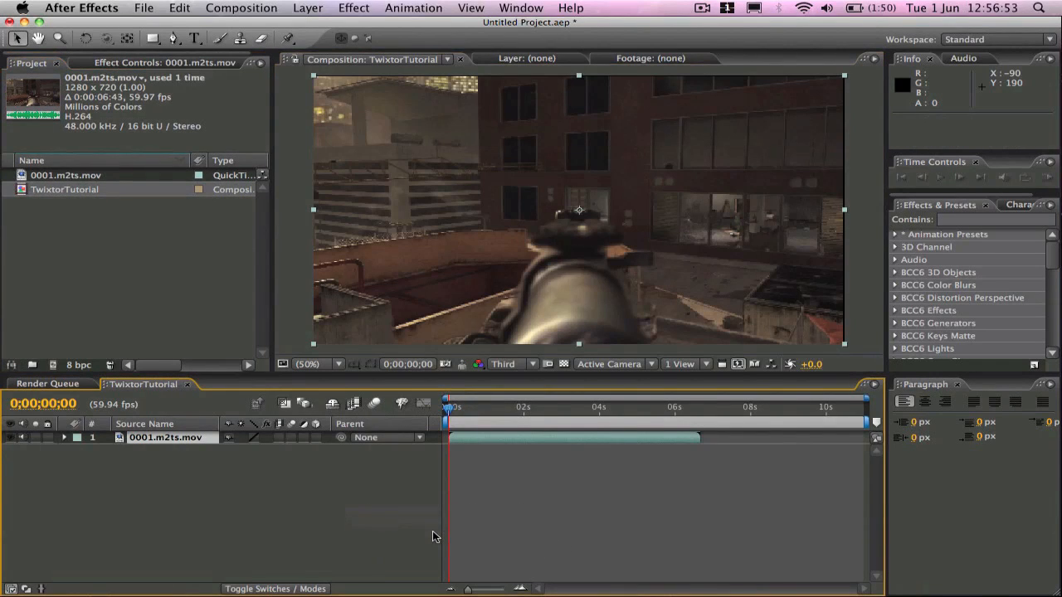
{"action": "left_click_drag", "start_coordinate": [844, 76], "coordinate": [849, 72]}
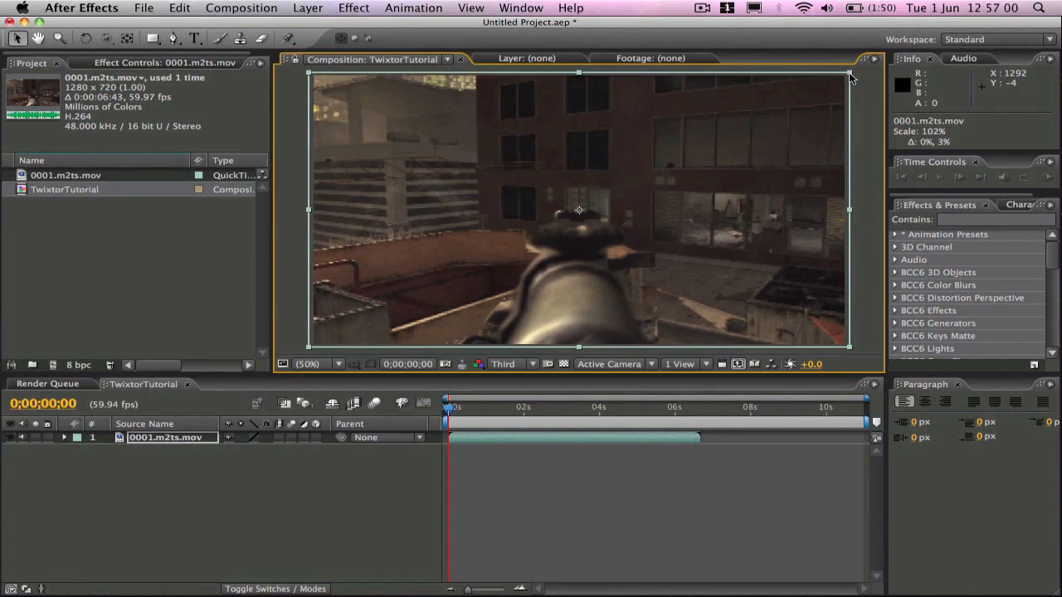
Step: Enable frame blending for the composition and set the 0001.m2ts.mov layer's frame blending to Pixel Motion
{"action": "left_click", "coordinate": [355, 404]}
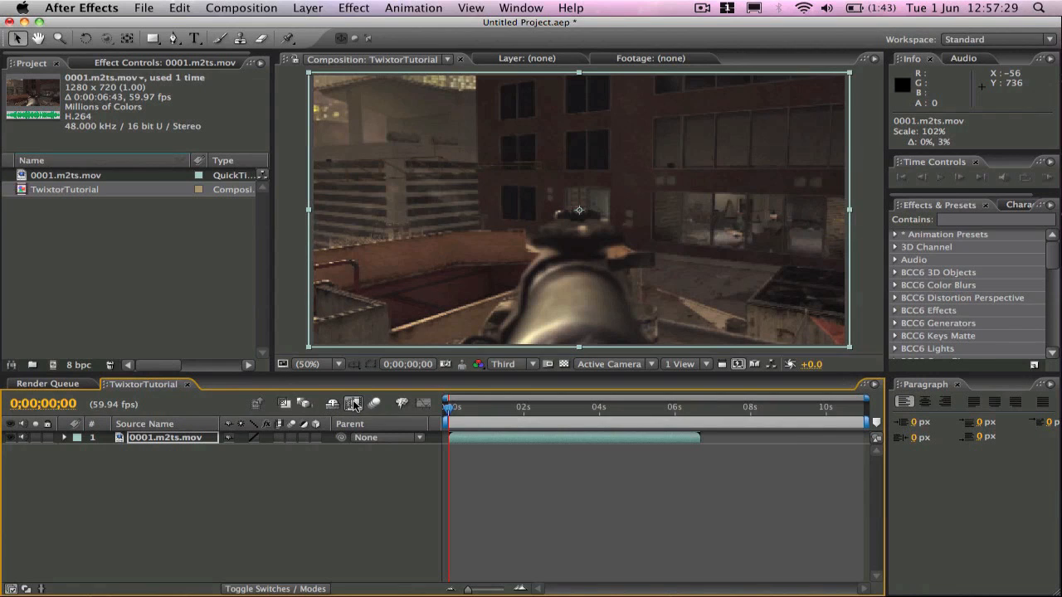
{"action": "left_click", "coordinate": [319, 10]}
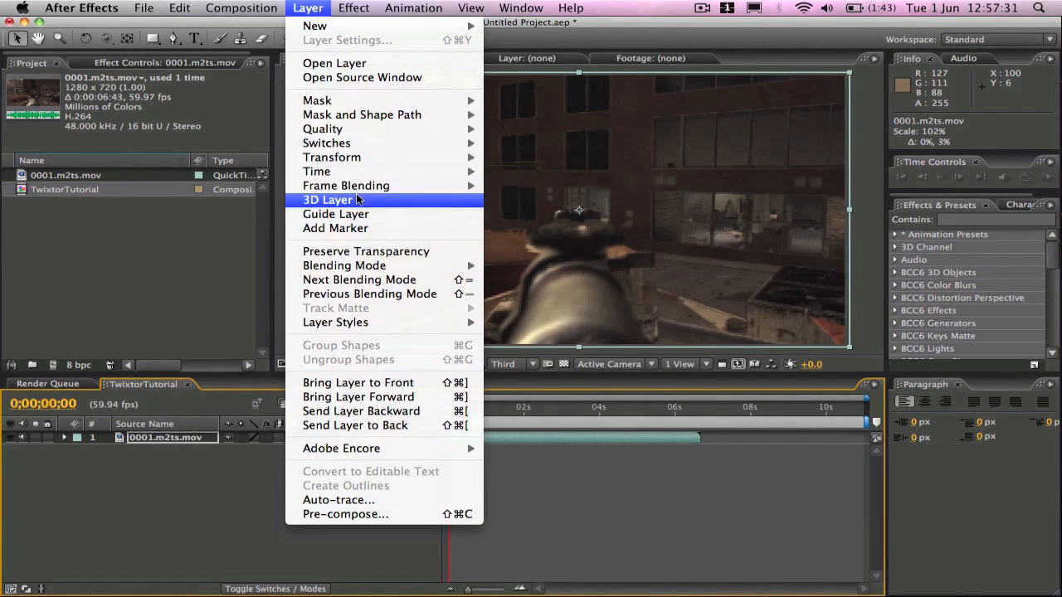
{"action": "mouse_move", "coordinate": [358, 186]}
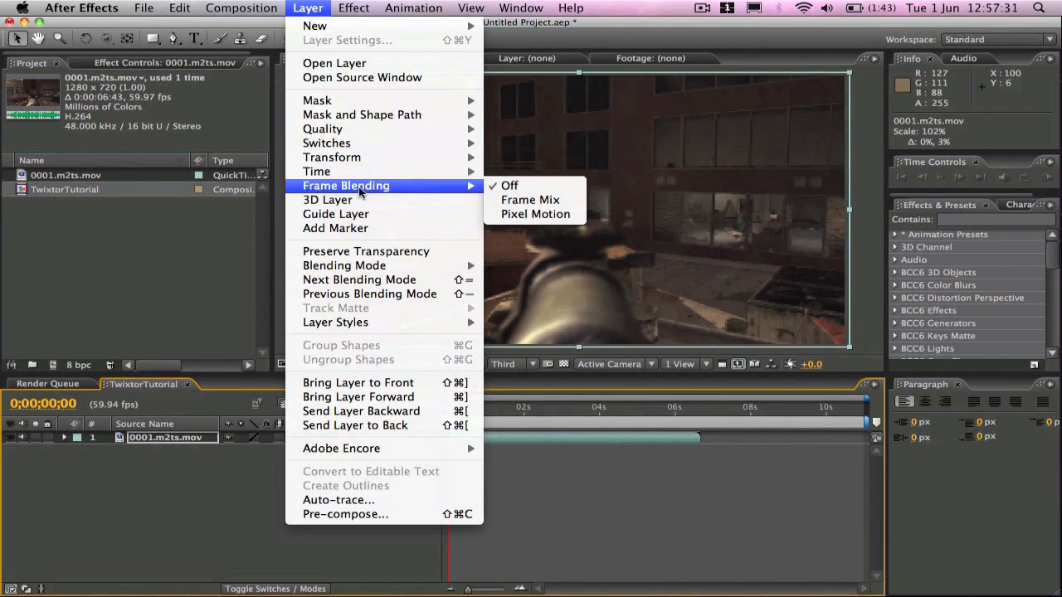
{"action": "left_click", "coordinate": [562, 215]}
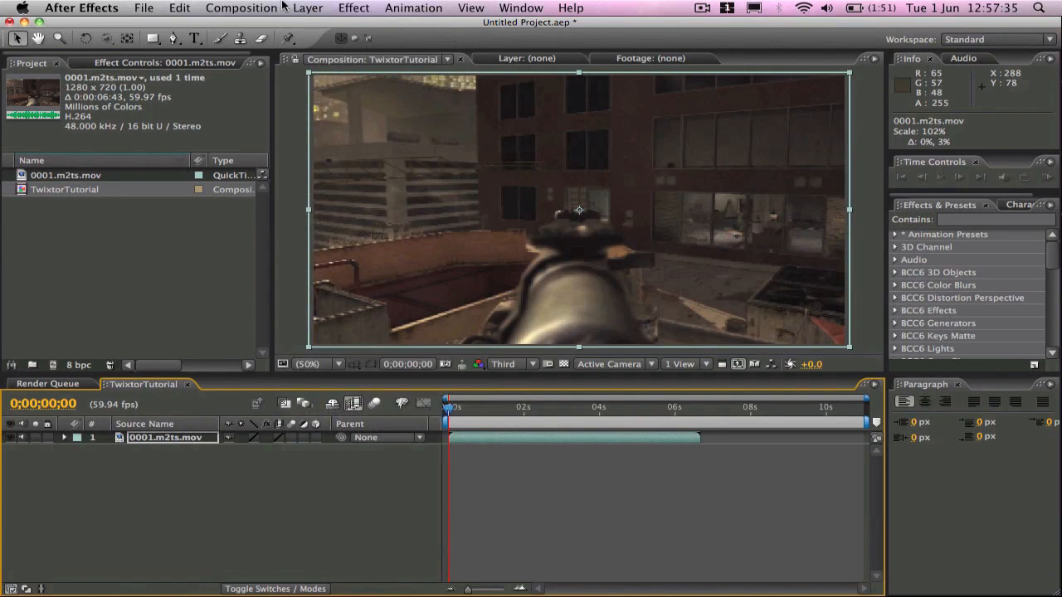
{"action": "left_click", "coordinate": [304, 9]}
{"action": "mouse_move", "coordinate": [349, 190]}
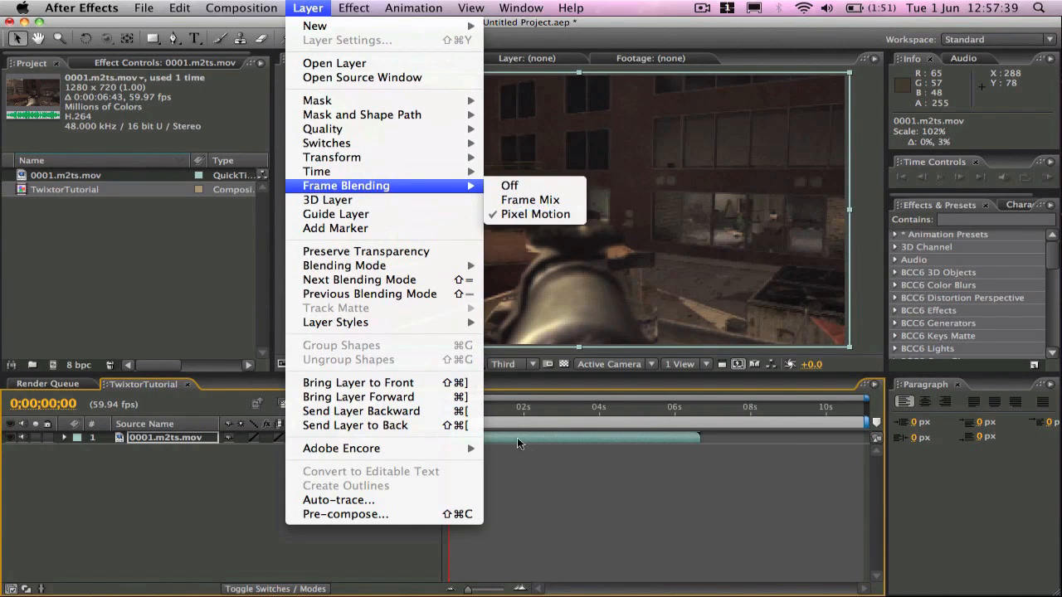
{"action": "left_click", "coordinate": [570, 487]}
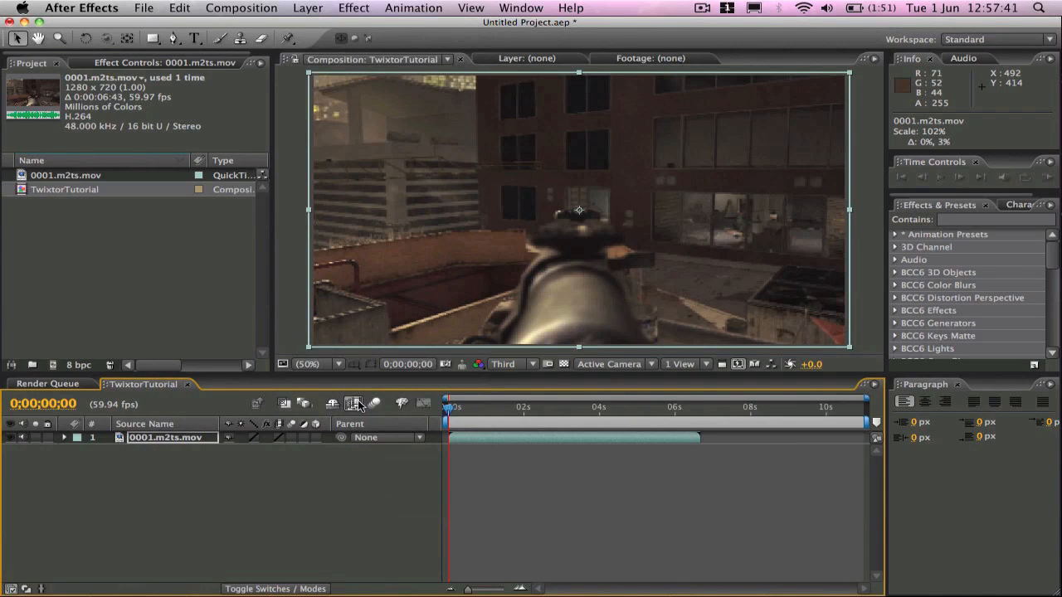
Step: Apply the Twixtor 4.5 effect to the clip and set its input frame rate to 59.97 to match the source footage
{"action": "left_click", "coordinate": [362, 10]}
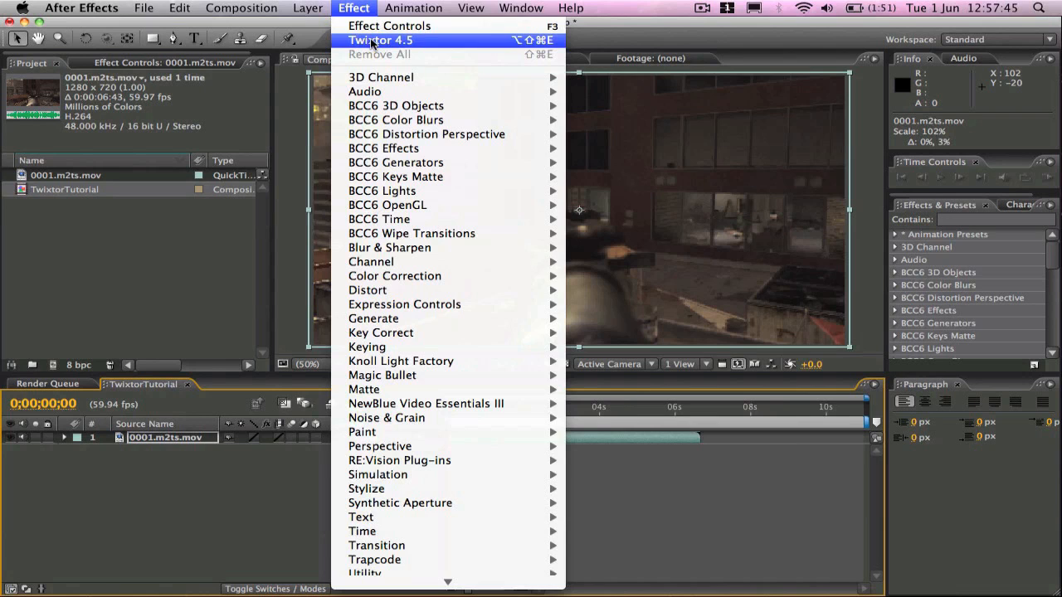
{"action": "left_click", "coordinate": [373, 41]}
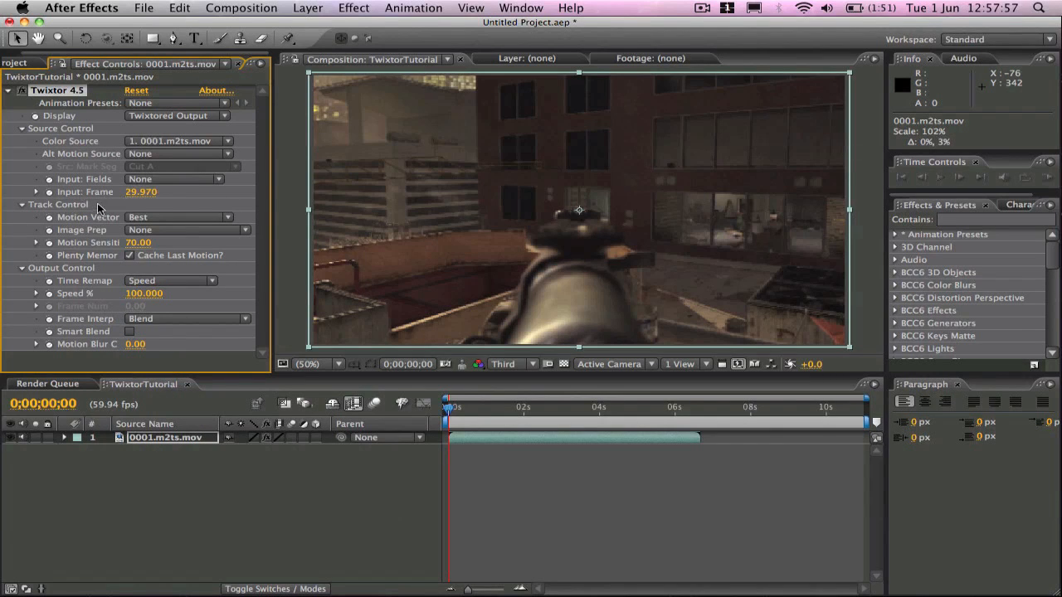
{"action": "left_click", "coordinate": [29, 64]}
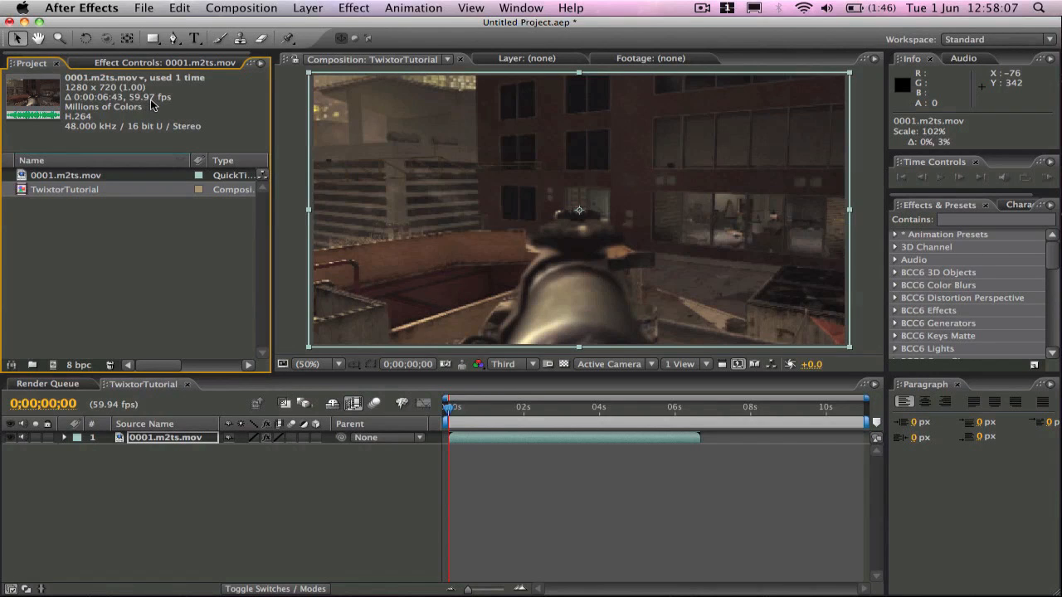
{"action": "left_click", "coordinate": [163, 63]}
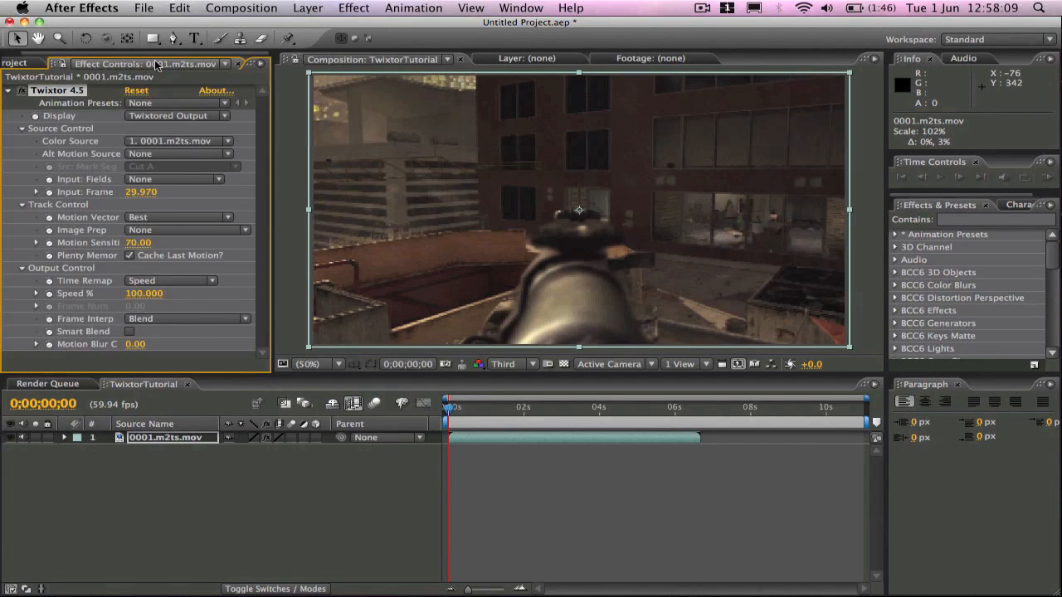
{"action": "left_click", "coordinate": [140, 192]}
{"action": "type", "text": "59"}
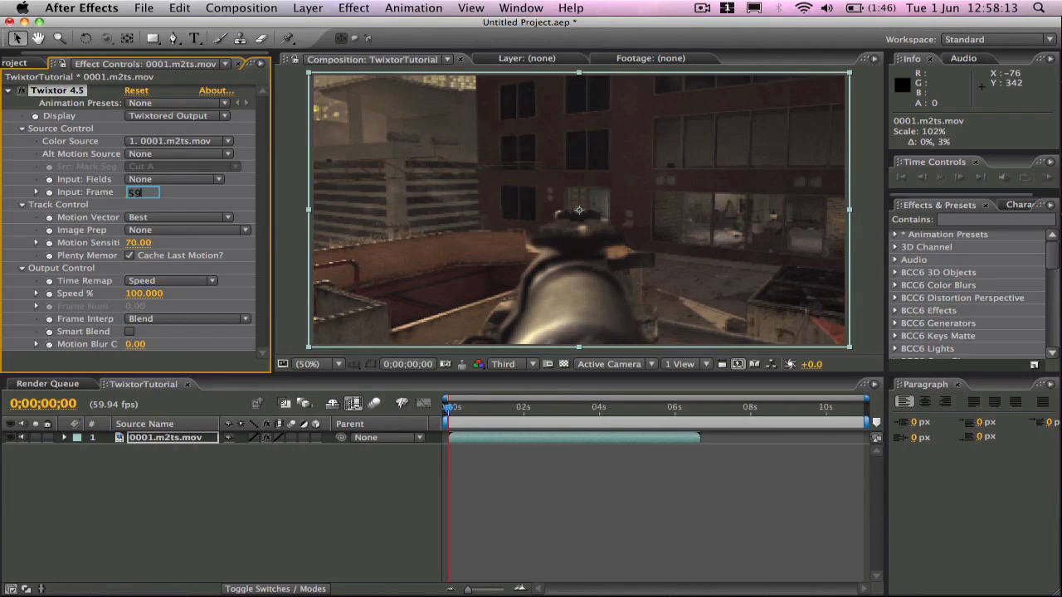
{"action": "type", "text": ".97"}
{"action": "key", "text": "Return"}
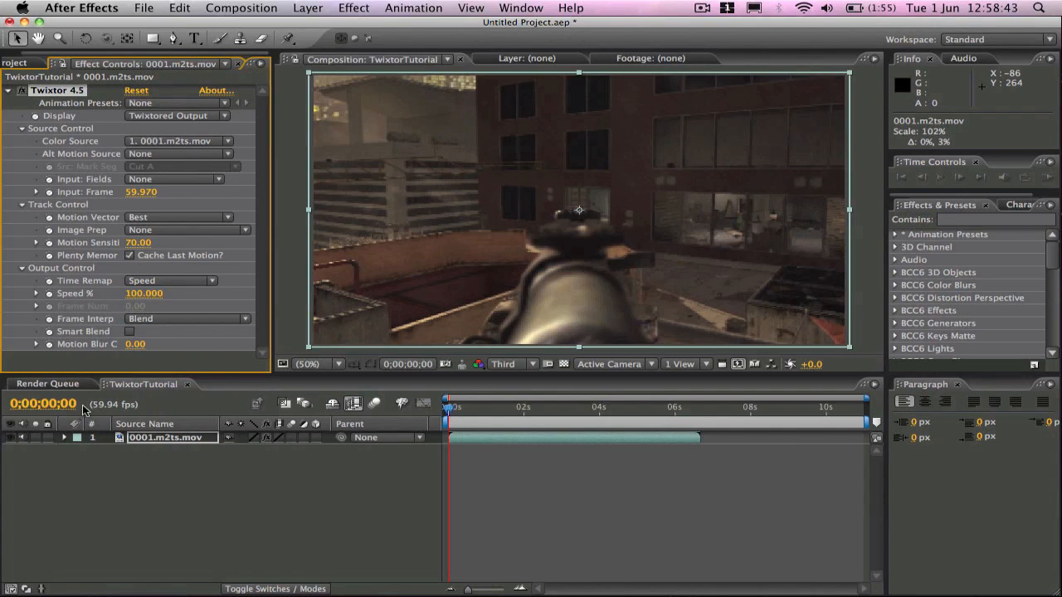
Step: Reveal Twixtor's Output Control properties in the timeline and set a 100% Speed keyframe at 0;00;00;00
{"action": "left_click", "coordinate": [62, 438]}
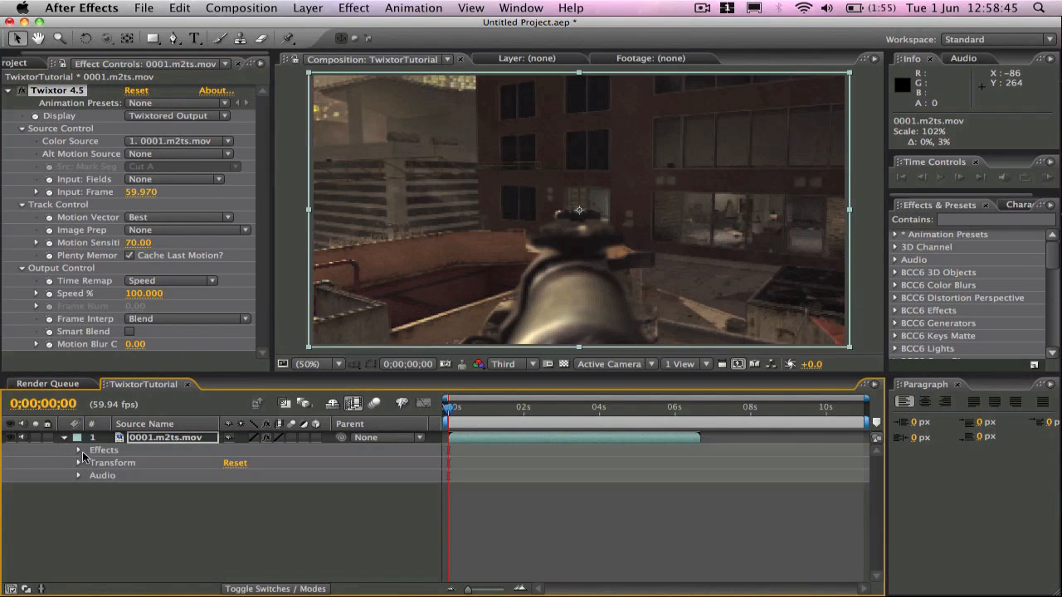
{"action": "left_click", "coordinate": [77, 451]}
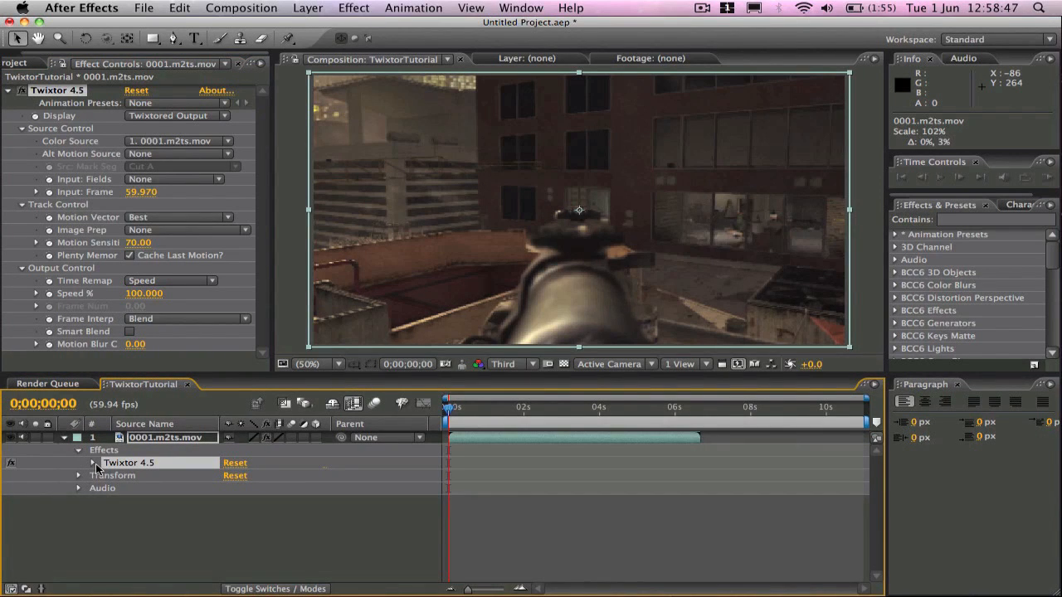
{"action": "left_click", "coordinate": [93, 463]}
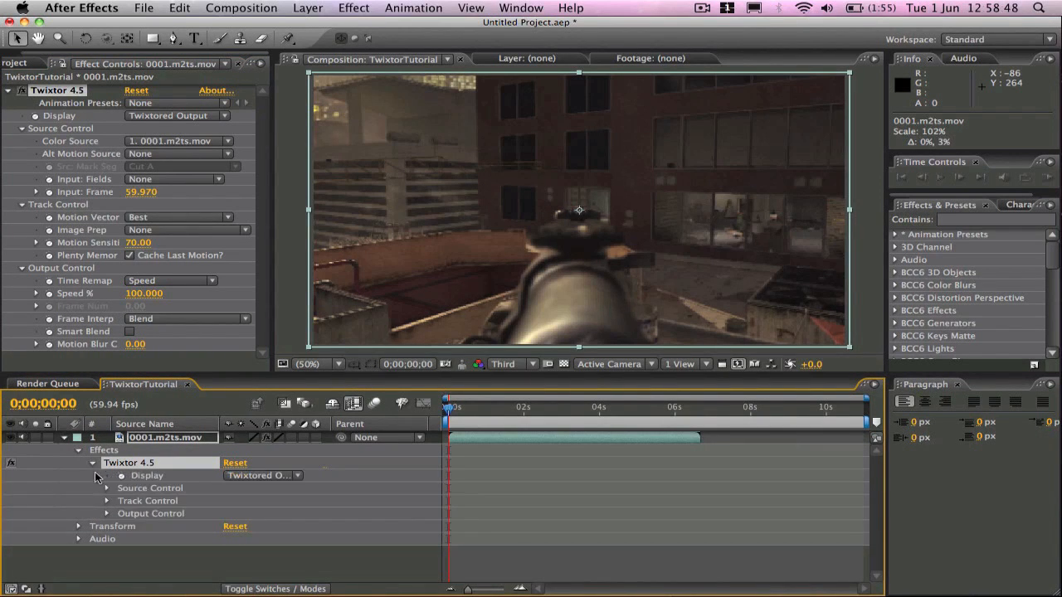
{"action": "left_click", "coordinate": [106, 513]}
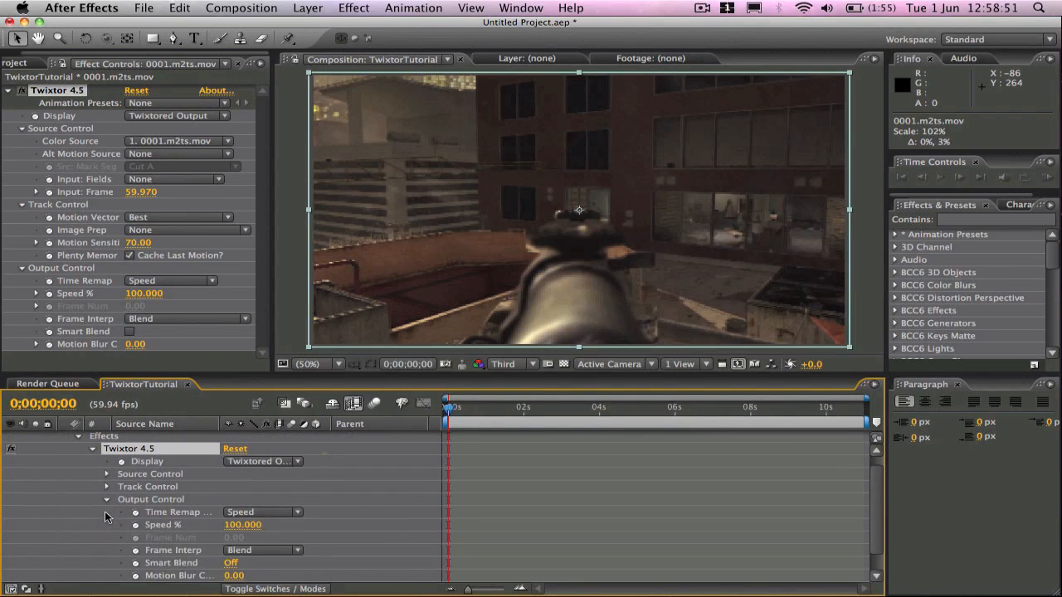
{"action": "scroll", "coordinate": [104, 511], "scroll_direction": "down", "scroll_amount": 2}
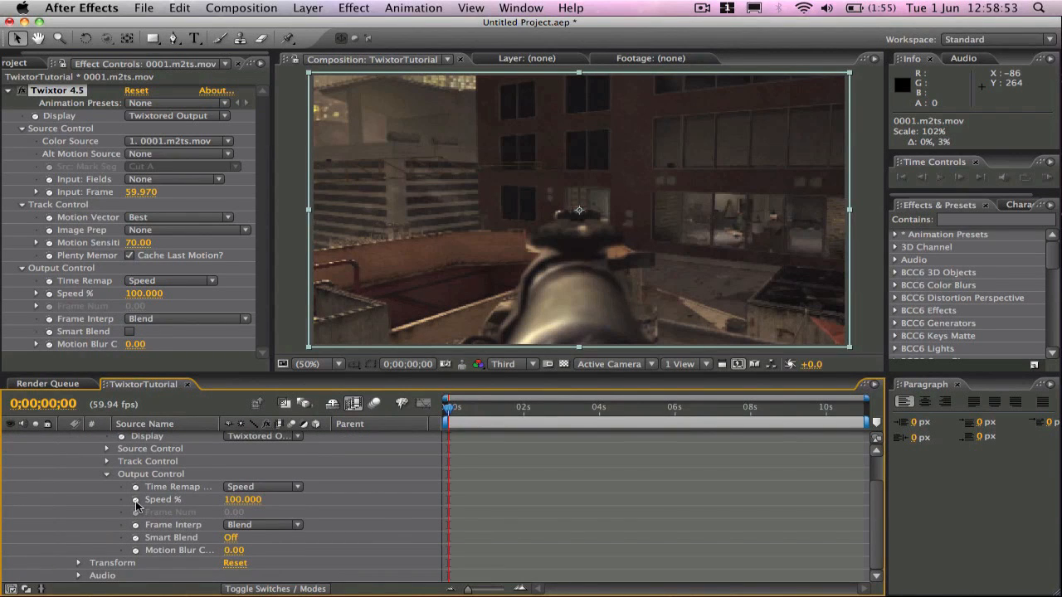
{"action": "left_click", "coordinate": [136, 501]}
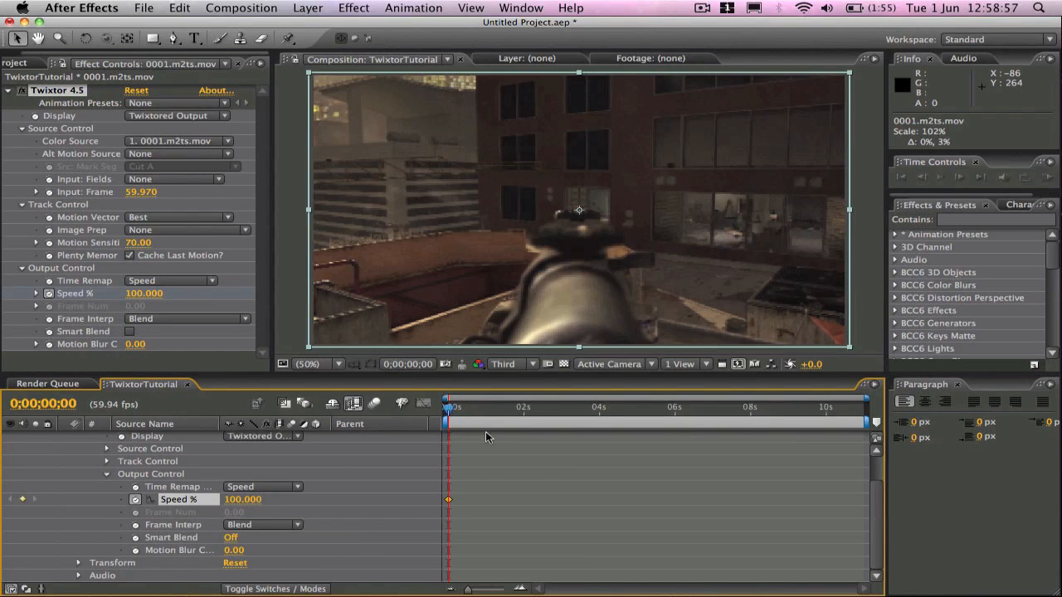
Step: Find the start of the slow-motion moment and add a second 100% Speed keyframe at 0;00;02;22
{"action": "left_click", "coordinate": [551, 410]}
{"action": "left_click_drag", "start_coordinate": [551, 410], "coordinate": [522, 410]}
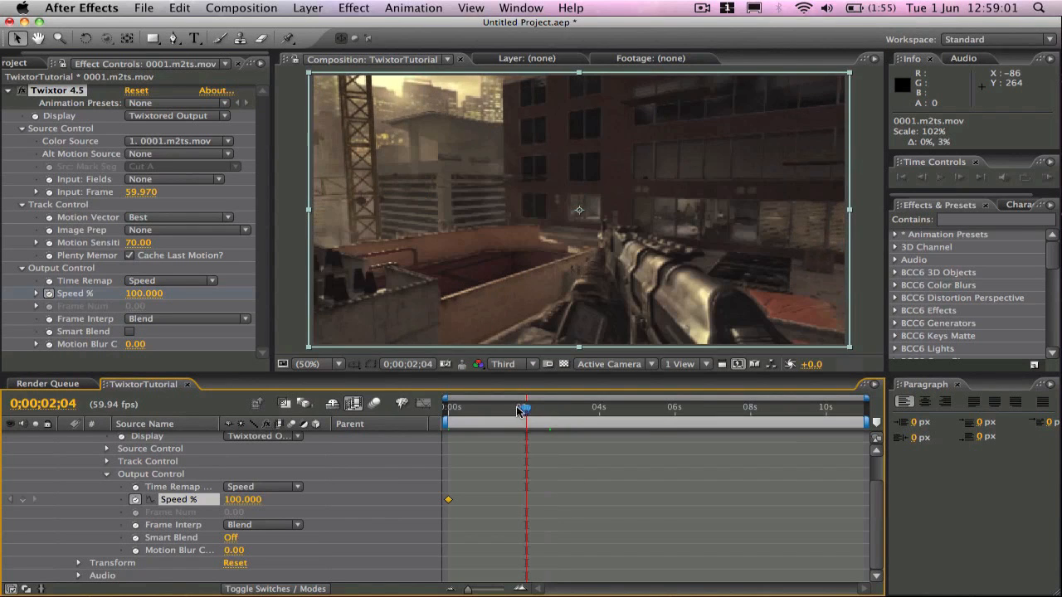
{"action": "left_click", "coordinate": [960, 178]}
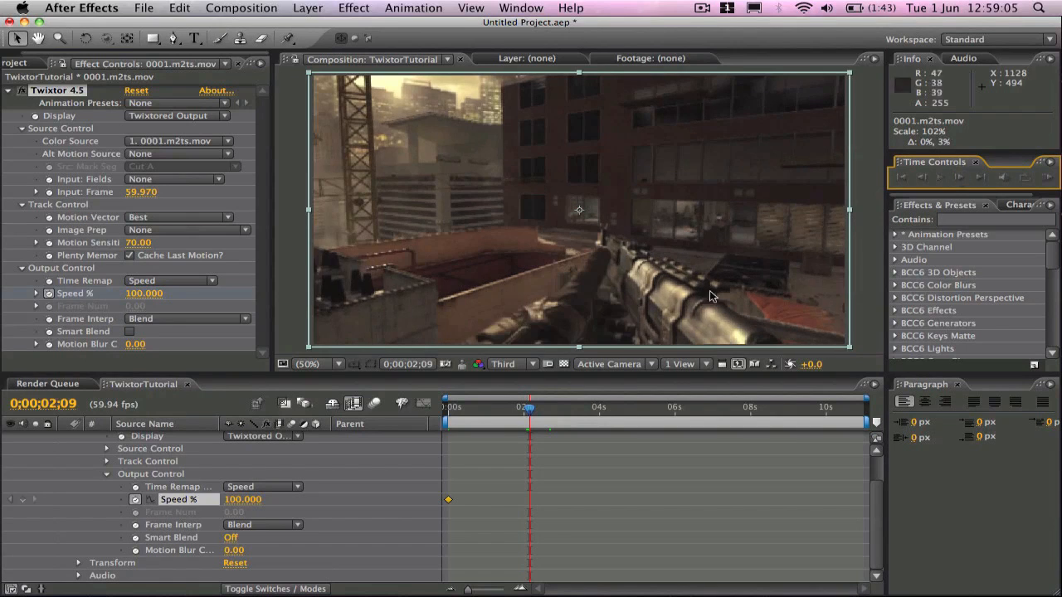
{"action": "left_click", "coordinate": [538, 410]}
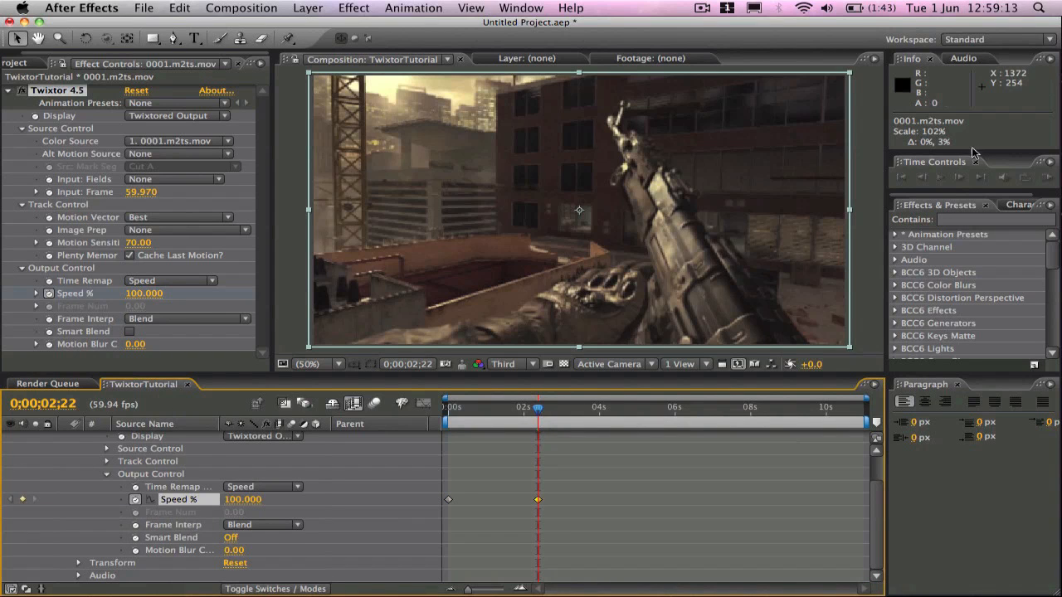
Step: Advance eight frames to 0;00;02;30 and set Twixtor's Speed to 3% there
{"action": "left_click", "coordinate": [959, 177]}
{"action": "left_click", "coordinate": [959, 177]}
{"action": "left_click", "coordinate": [959, 177]}
{"action": "left_click", "coordinate": [959, 177]}
{"action": "left_click", "coordinate": [959, 177]}
{"action": "left_click", "coordinate": [960, 177]}
{"action": "left_click", "coordinate": [959, 178]}
{"action": "left_click", "coordinate": [959, 177]}
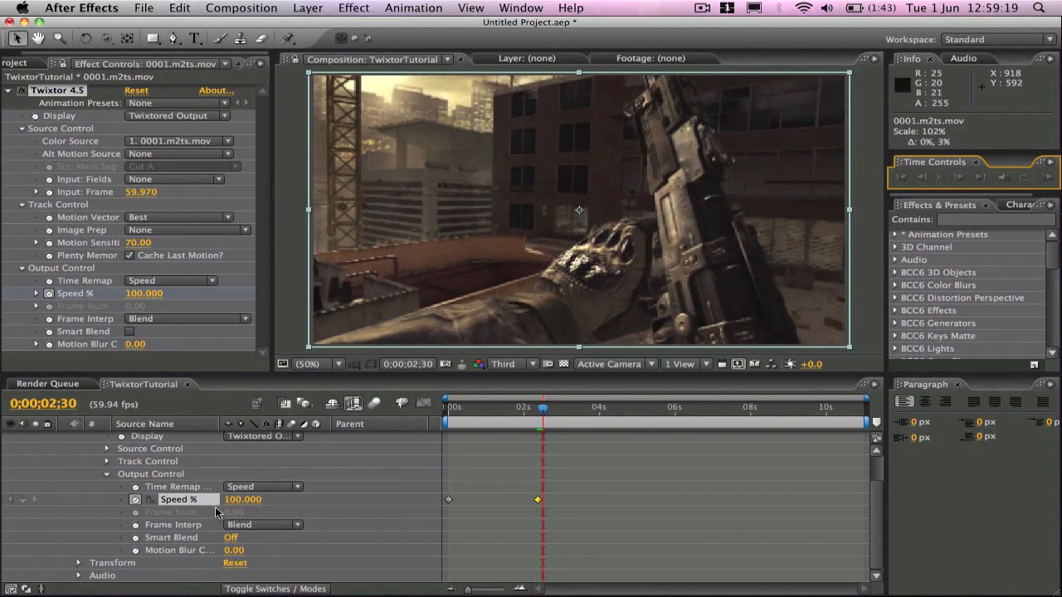
{"action": "left_click", "coordinate": [241, 500]}
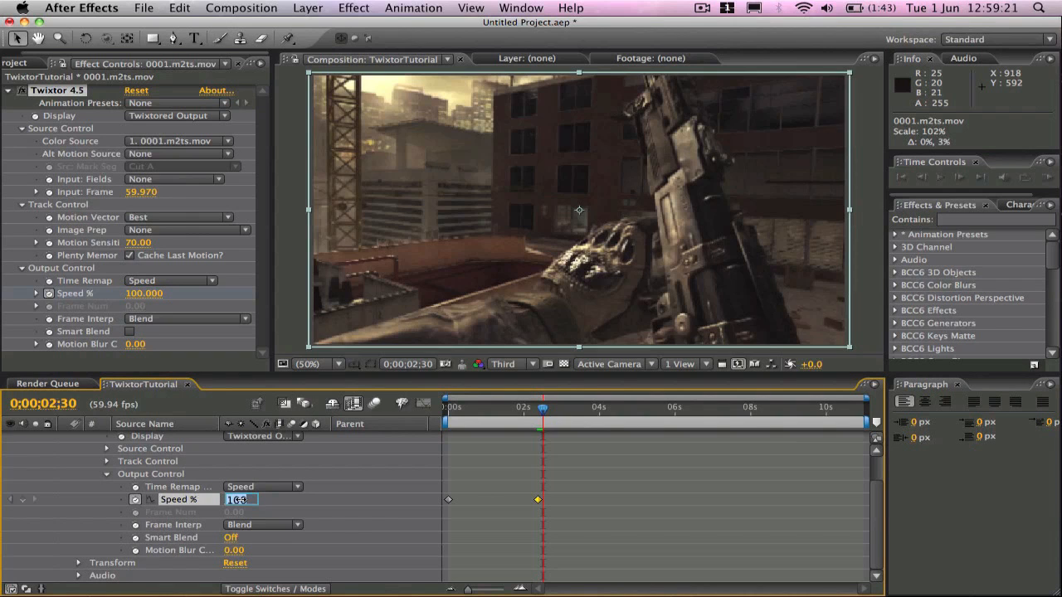
{"action": "type", "text": "3"}
{"action": "key", "text": "Return"}
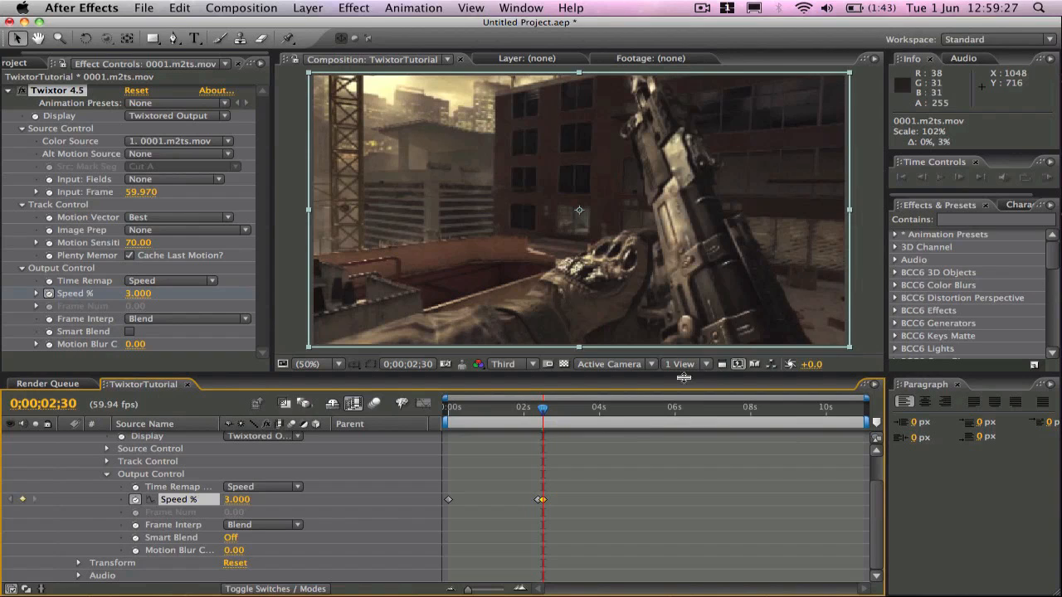
Step: Find the end of the slow-motion section and add a 3% Speed keyframe at 0;00;06;33
{"action": "left_click", "coordinate": [597, 411]}
{"action": "left_click", "coordinate": [654, 412]}
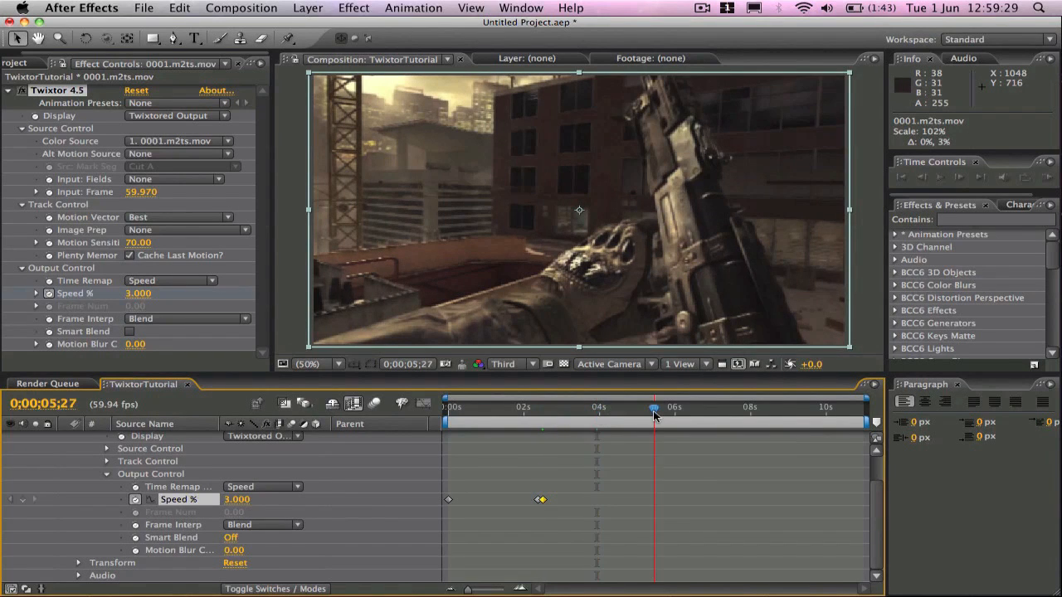
{"action": "left_click_drag", "start_coordinate": [654, 412], "coordinate": [725, 412]}
{"action": "left_click", "coordinate": [710, 411]}
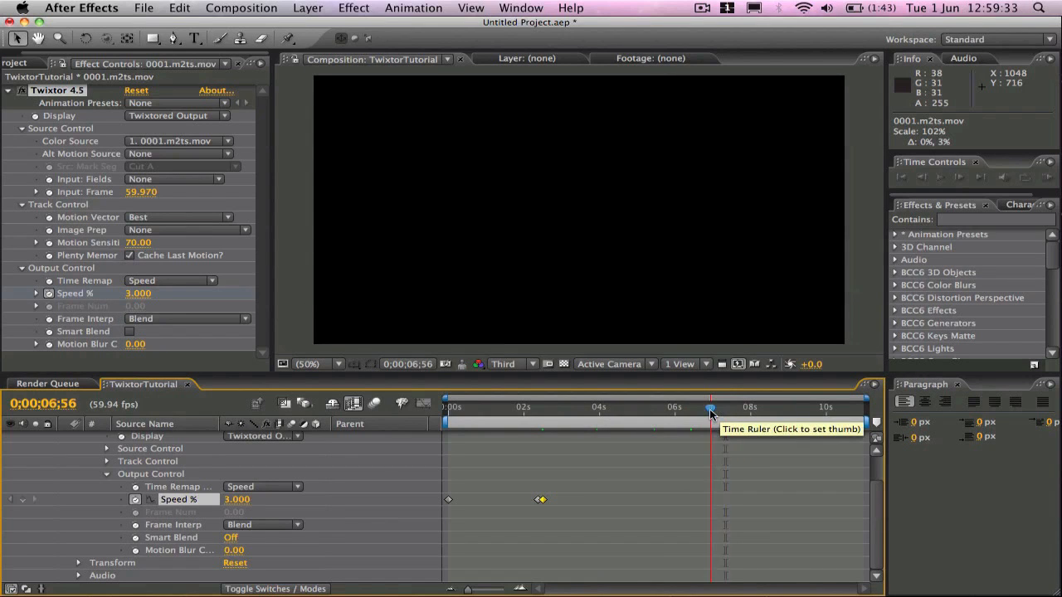
{"action": "left_click", "coordinate": [695, 411]}
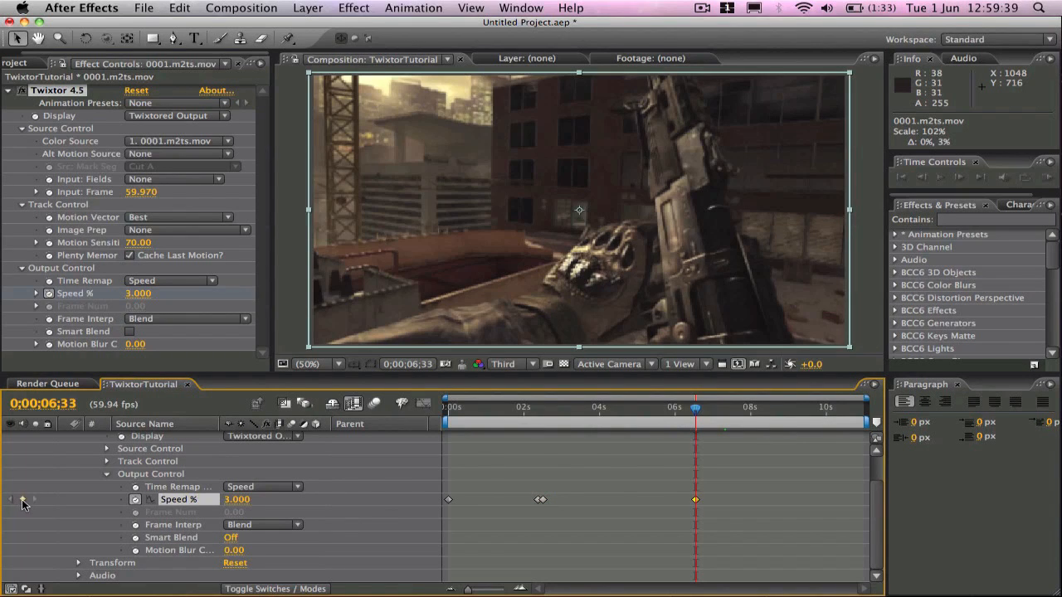
{"action": "left_click", "coordinate": [541, 500]}
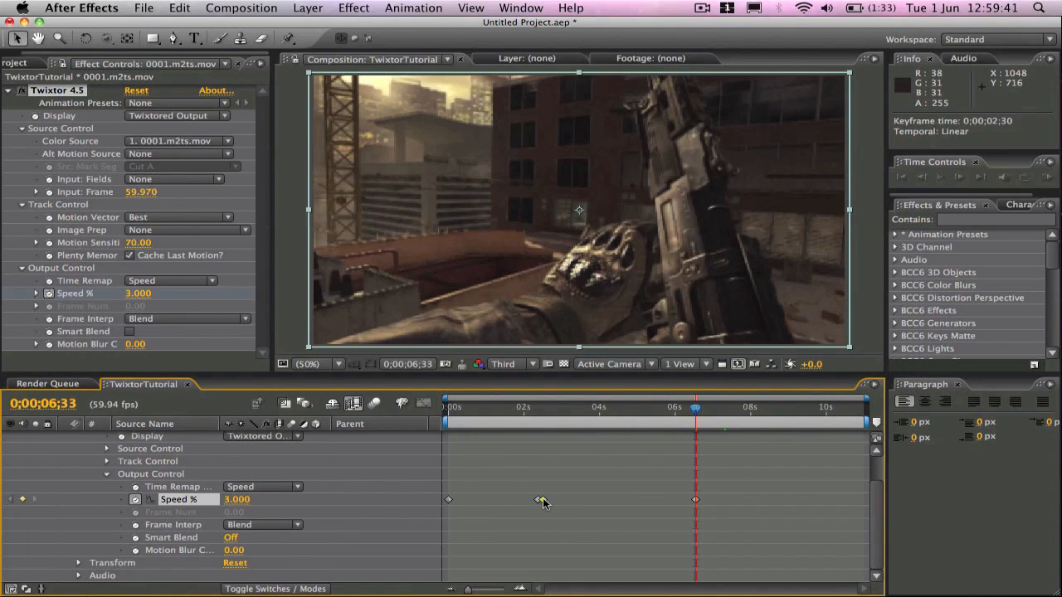
{"action": "left_click", "coordinate": [695, 500]}
Step: Advance eight frames to 0;00;06;41 and set Twixtor's Speed to 100% there
{"action": "left_click", "coordinate": [726, 551]}
{"action": "left_click", "coordinate": [959, 177]}
{"action": "left_click", "coordinate": [958, 178]}
{"action": "double_click", "coordinate": [958, 178]}
{"action": "double_click", "coordinate": [958, 178]}
{"action": "double_click", "coordinate": [958, 178]}
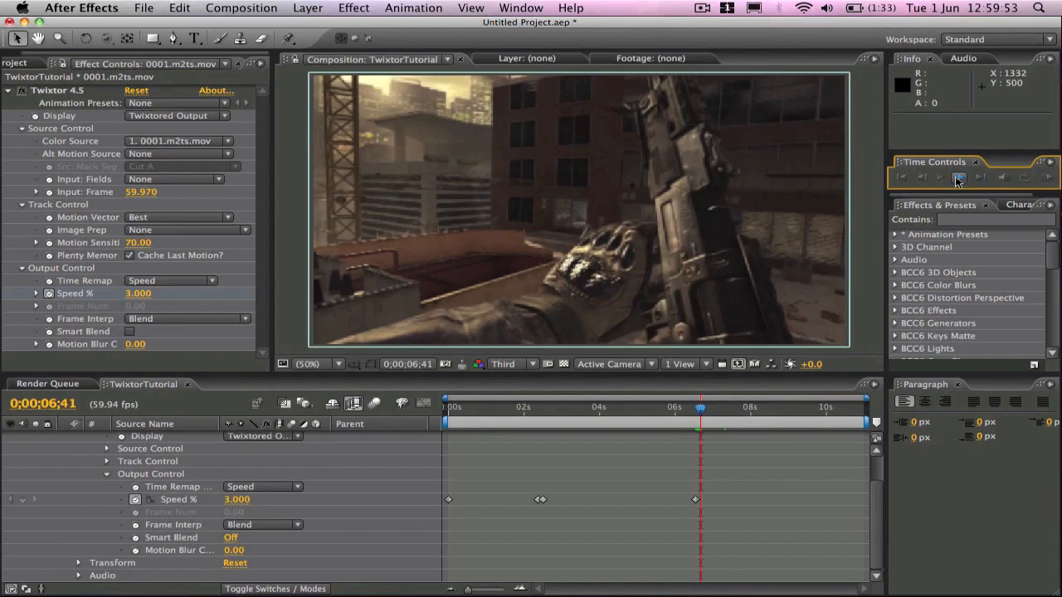
{"action": "double_click", "coordinate": [958, 178]}
{"action": "left_click", "coordinate": [927, 177]}
{"action": "left_click", "coordinate": [926, 178]}
{"action": "left_click", "coordinate": [138, 292]}
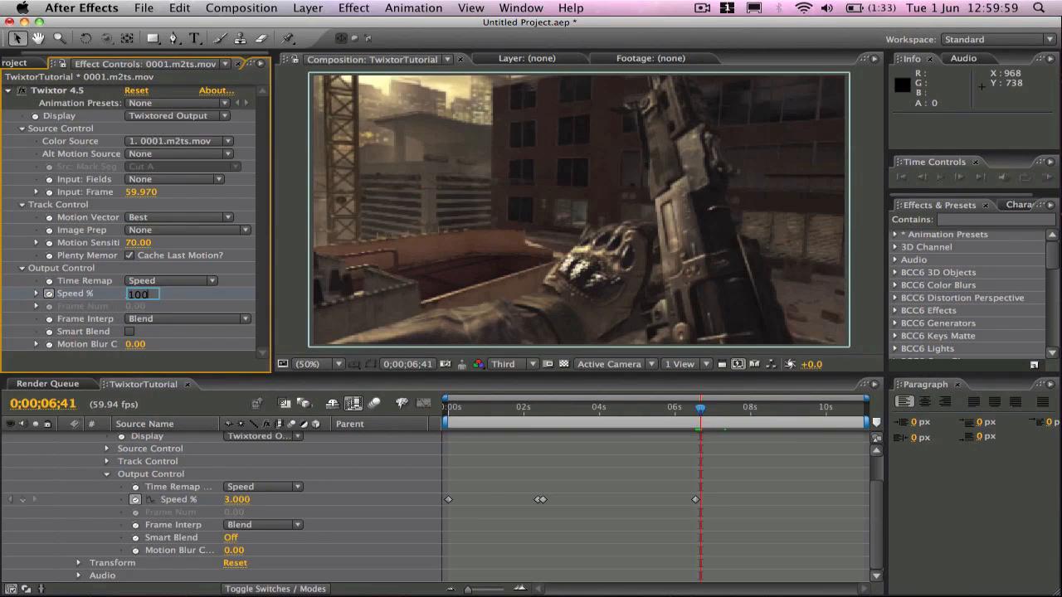
{"action": "type", "text": "100"}
{"action": "key", "text": "Return"}
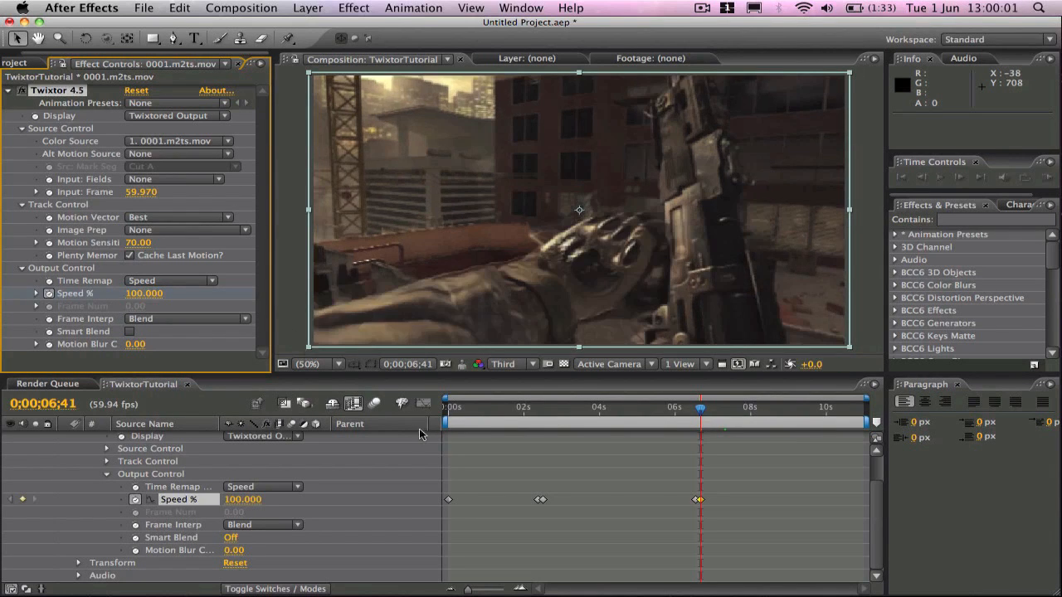
Step: Check where the 0001.m2ts.mov layer ends and enable time remapping on it
{"action": "left_click", "coordinate": [479, 404]}
{"action": "left_click_drag", "start_coordinate": [470, 404], "coordinate": [430, 419]}
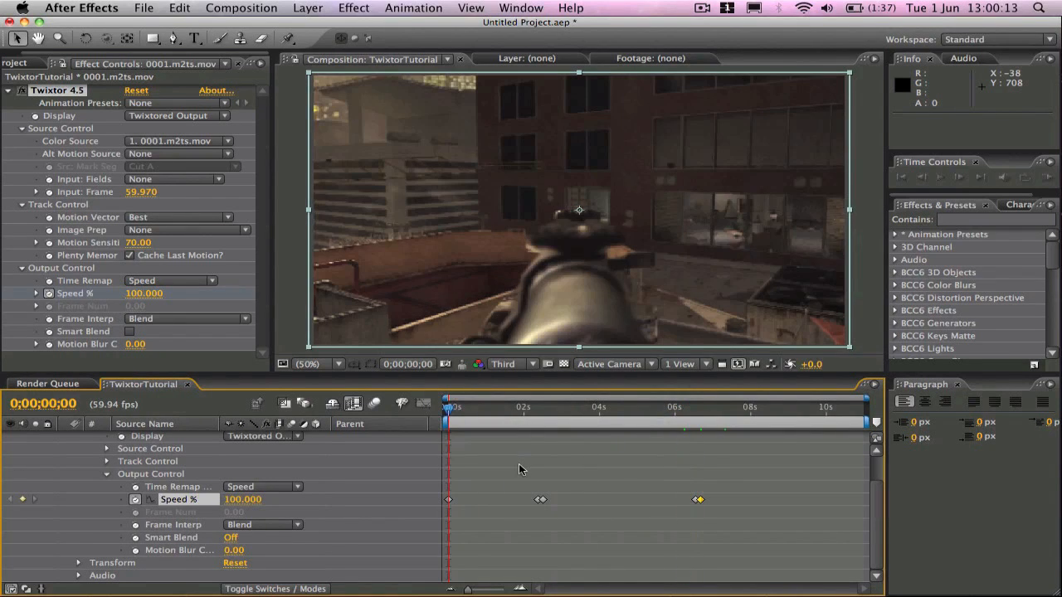
{"action": "left_click_drag", "start_coordinate": [877, 511], "coordinate": [875, 419]}
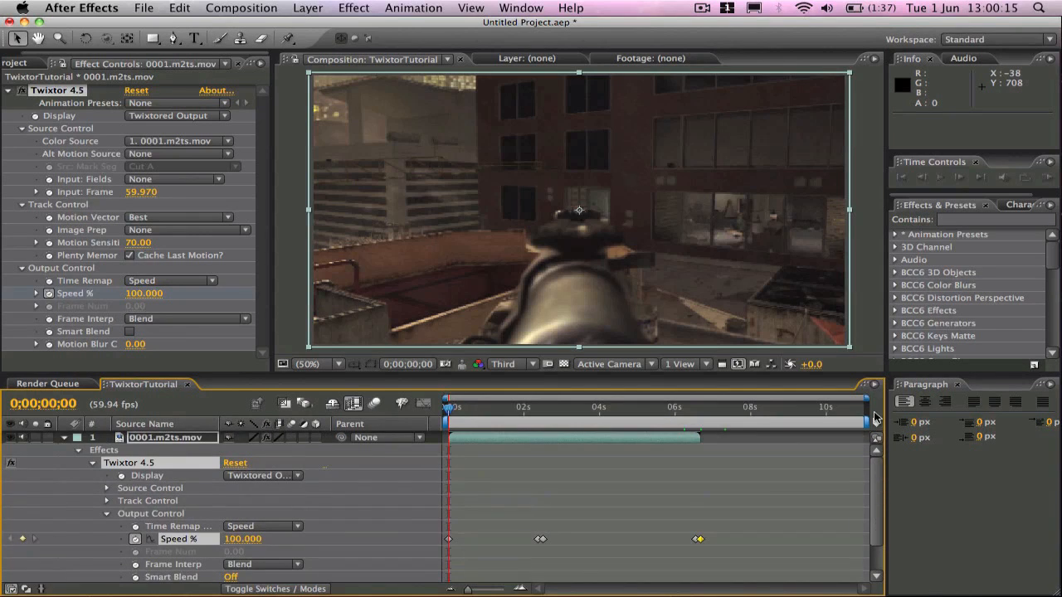
{"action": "left_click", "coordinate": [694, 409]}
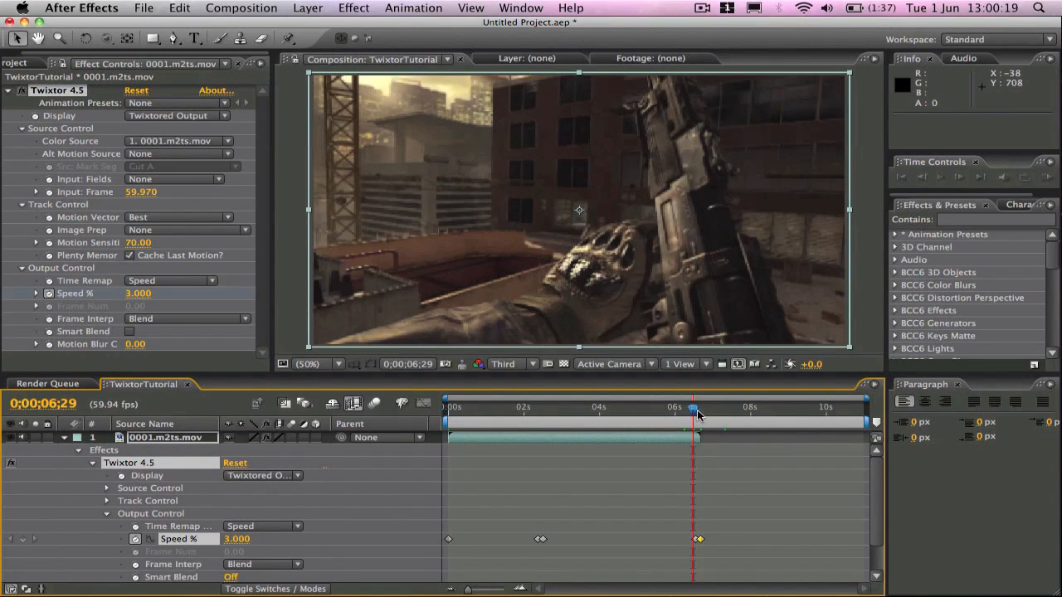
{"action": "left_click_drag", "start_coordinate": [697, 415], "coordinate": [706, 413]}
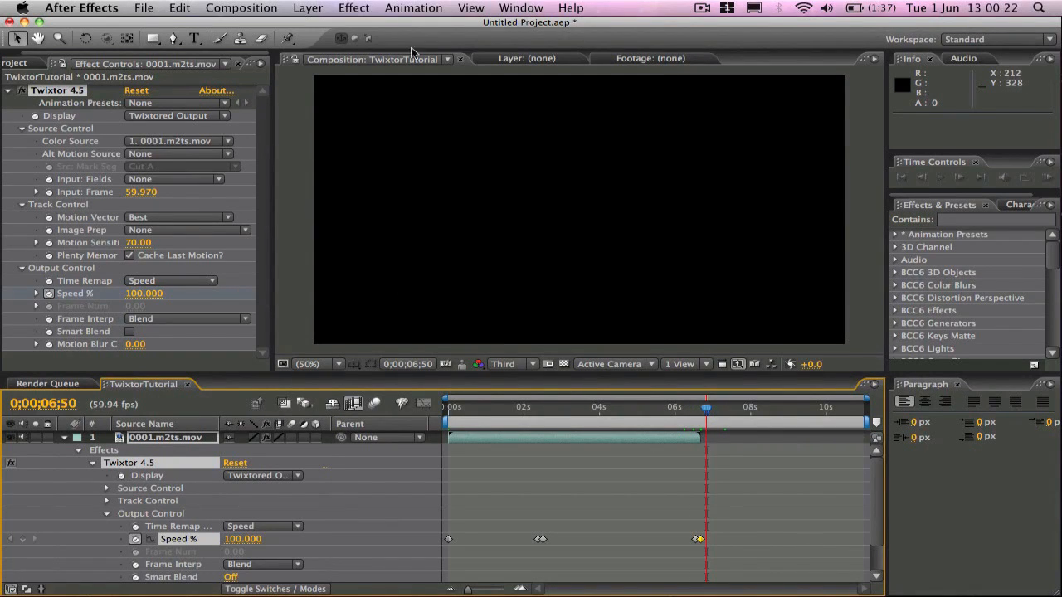
{"action": "left_click", "coordinate": [307, 7]}
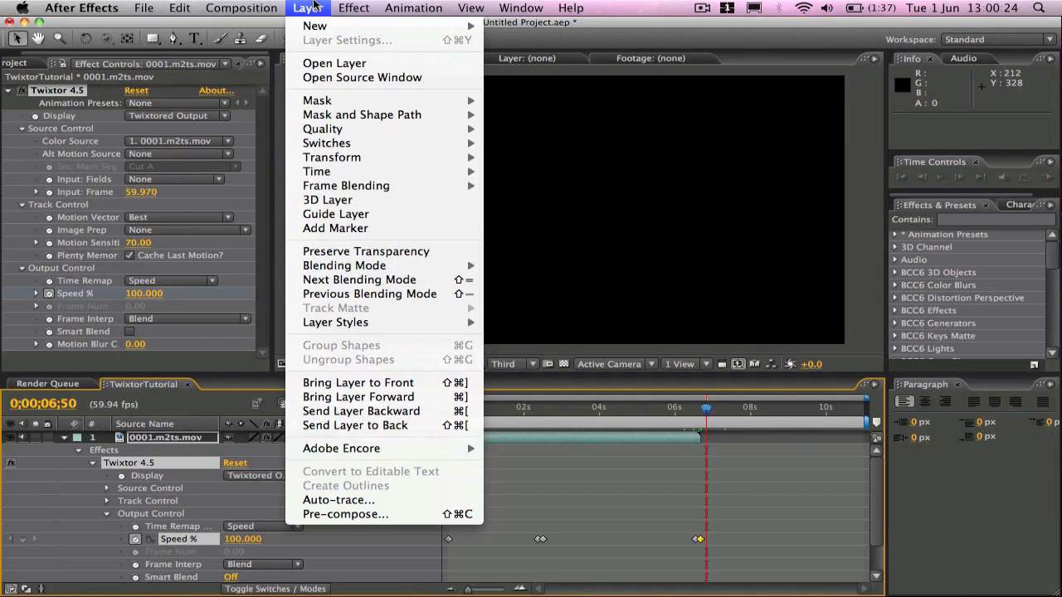
{"action": "mouse_move", "coordinate": [349, 176]}
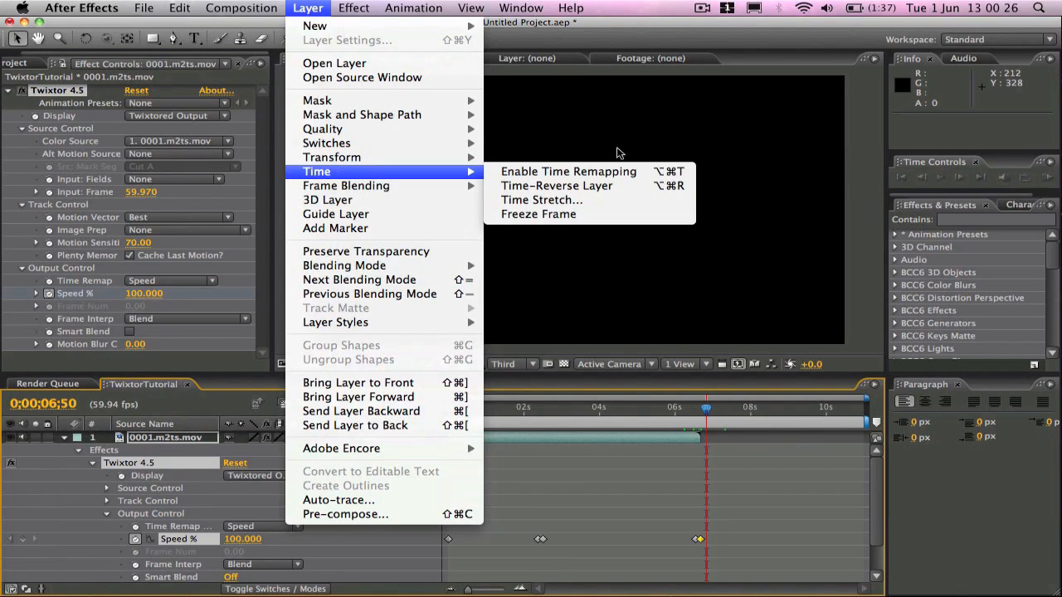
{"action": "left_click", "coordinate": [610, 172]}
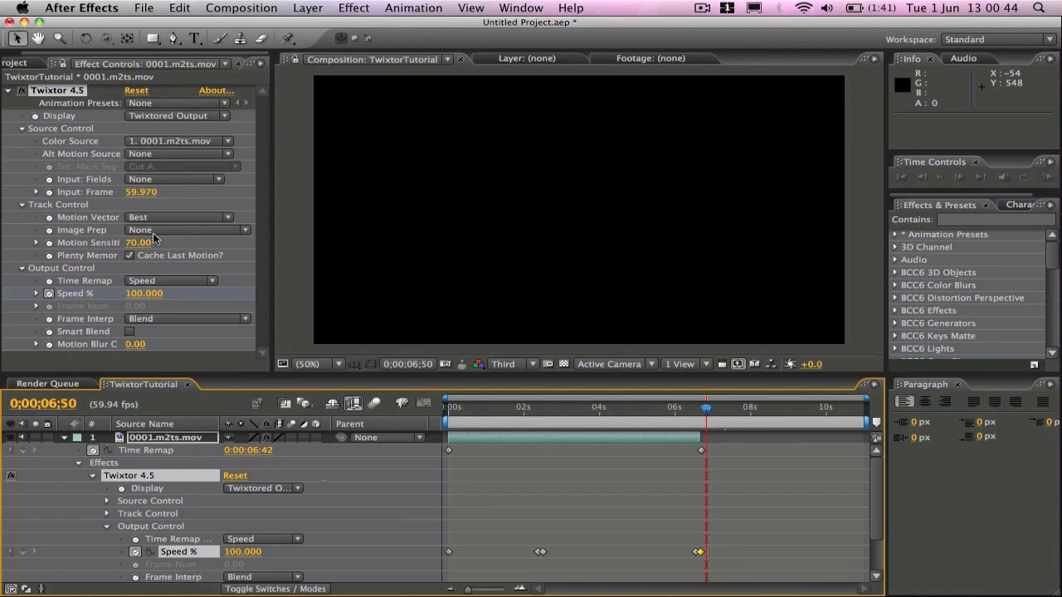
{"action": "left_click", "coordinate": [309, 9]}
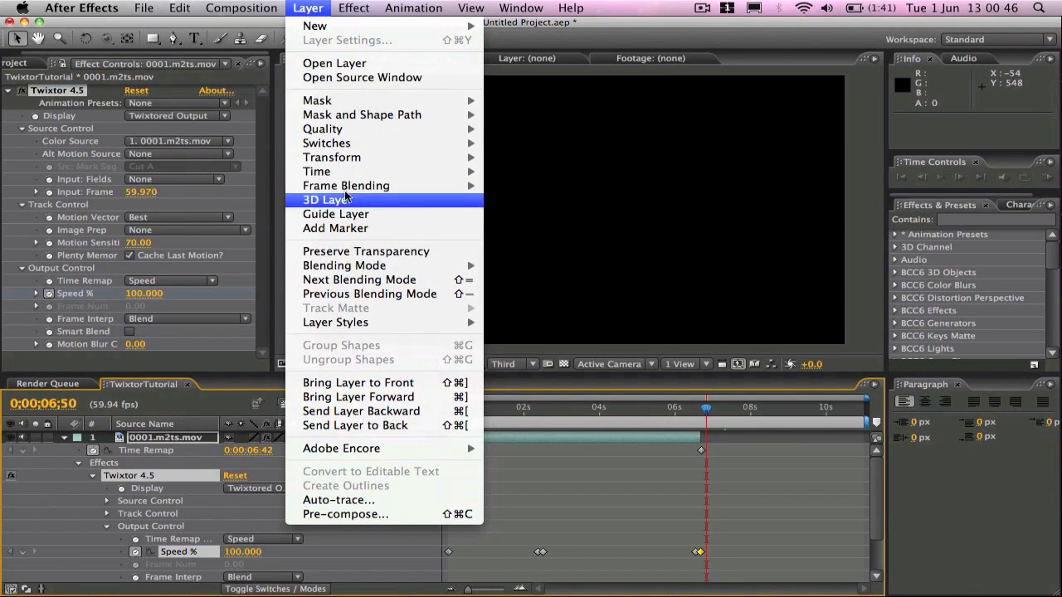
{"action": "mouse_move", "coordinate": [348, 172]}
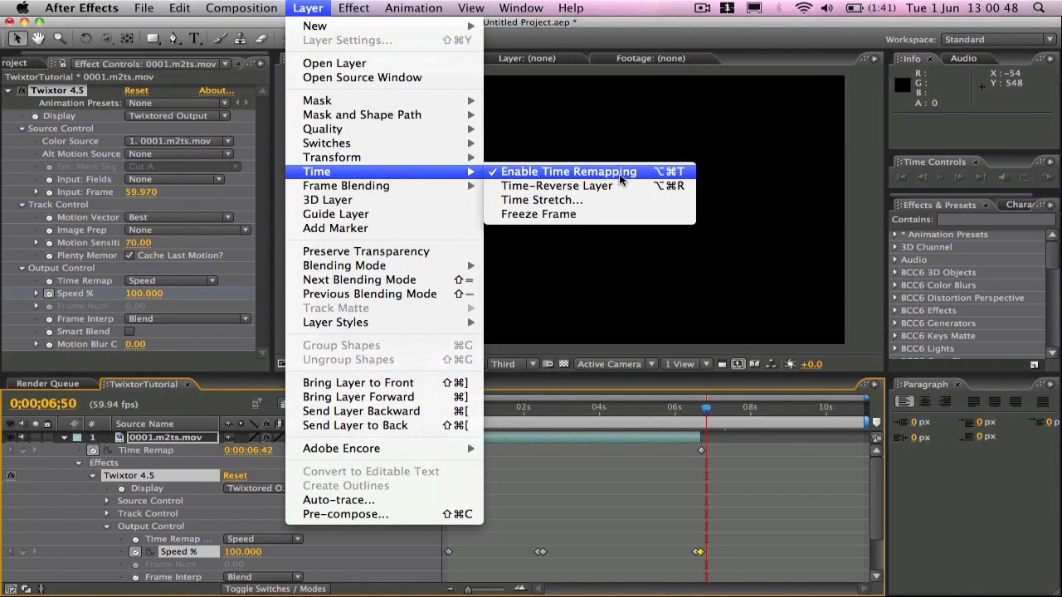
{"action": "left_click", "coordinate": [747, 475]}
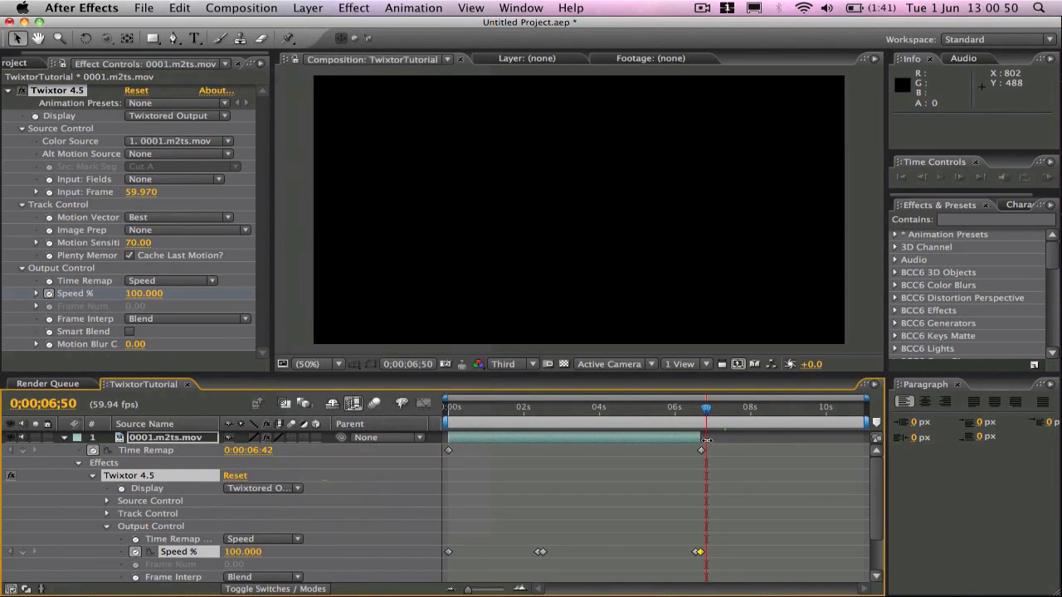
Step: Extend the end of the time-remapped layer to 0;00;10;34 and check the footage after the last Speed keyframe up to 0;00;09;19
{"action": "left_click_drag", "start_coordinate": [706, 439], "coordinate": [847, 434]}
{"action": "left_click", "coordinate": [713, 409]}
{"action": "left_click", "coordinate": [735, 411]}
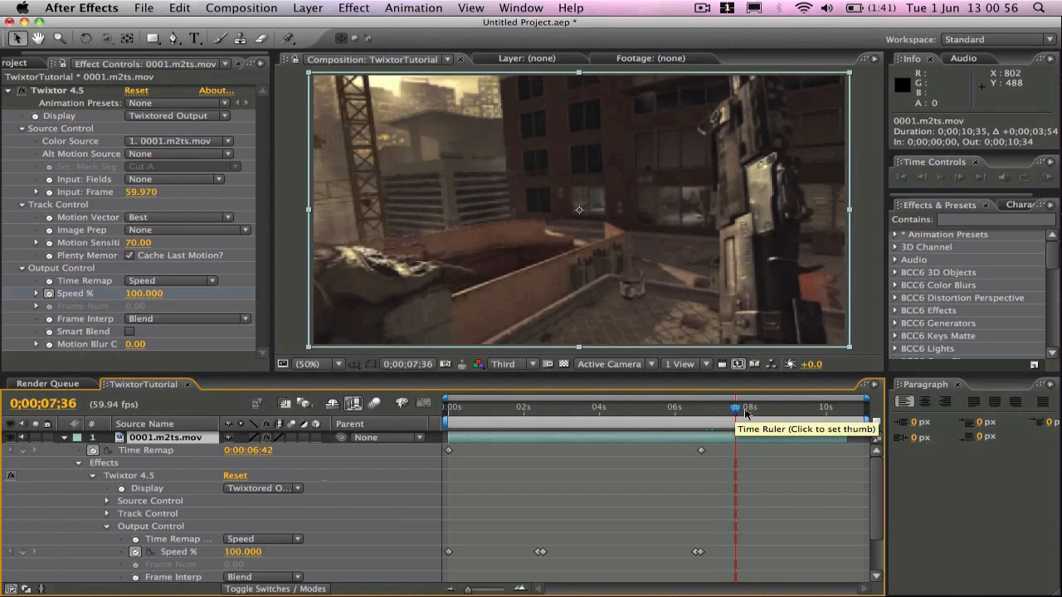
{"action": "left_click", "coordinate": [758, 411]}
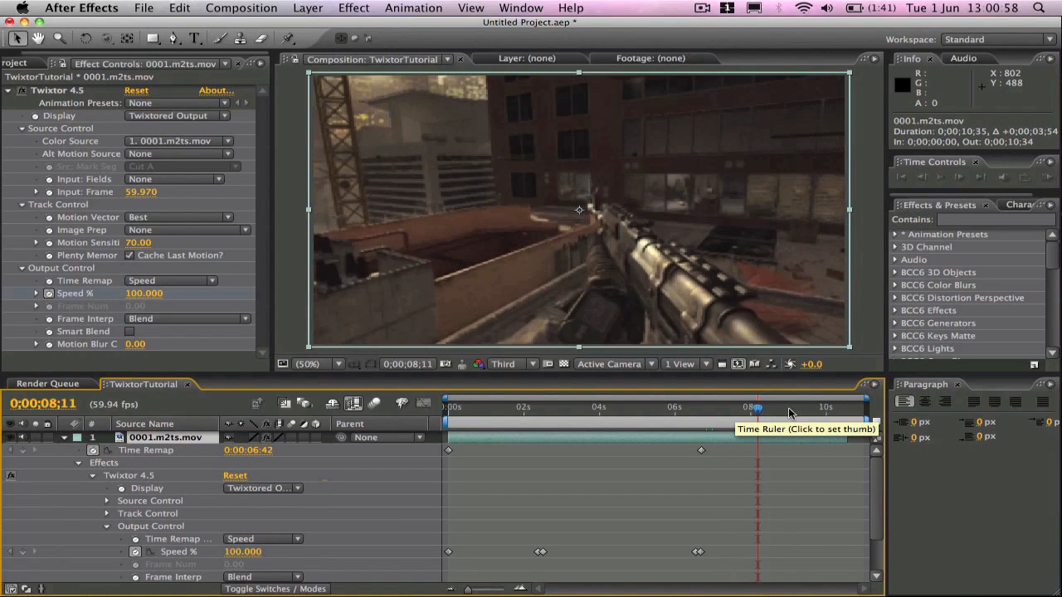
{"action": "left_click", "coordinate": [788, 410]}
{"action": "left_click", "coordinate": [801, 410]}
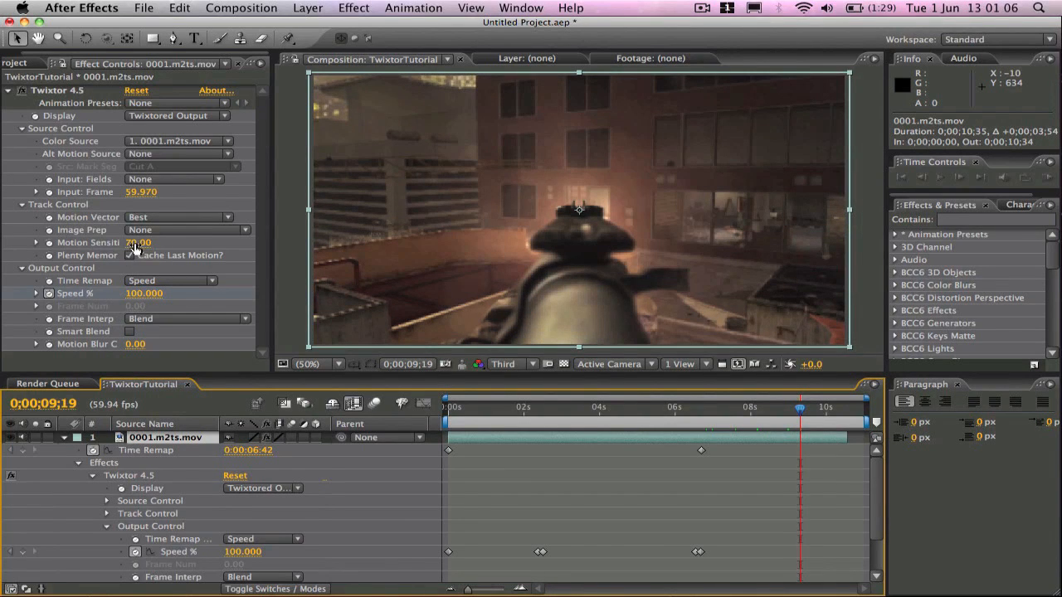
Step: Examine the blended frames in the 3% slow-motion section and in the full-speed part at 0;00;08;43
{"action": "left_click", "coordinate": [587, 407]}
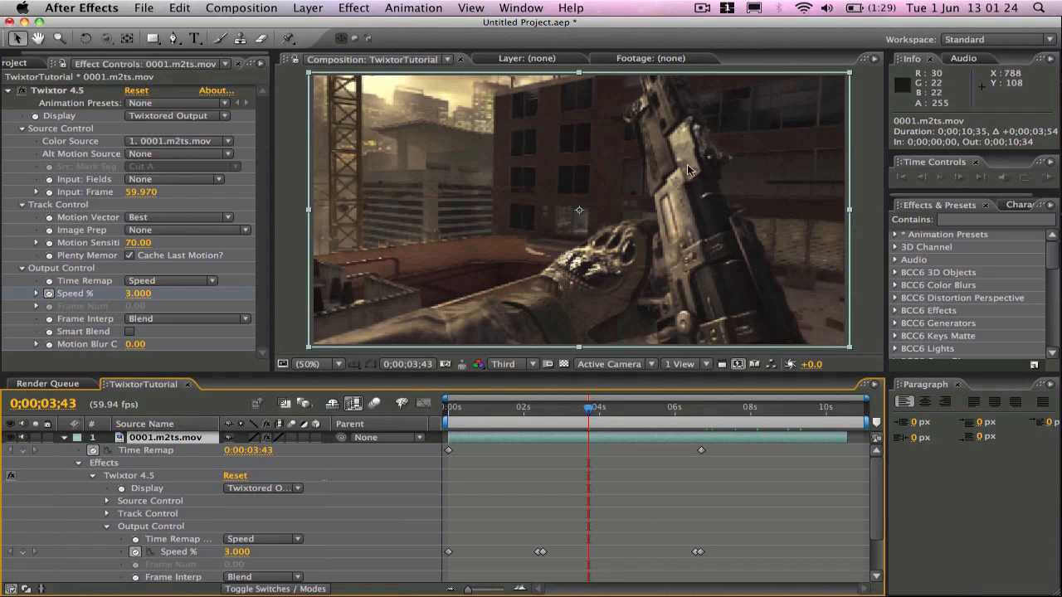
{"action": "left_click", "coordinate": [542, 410]}
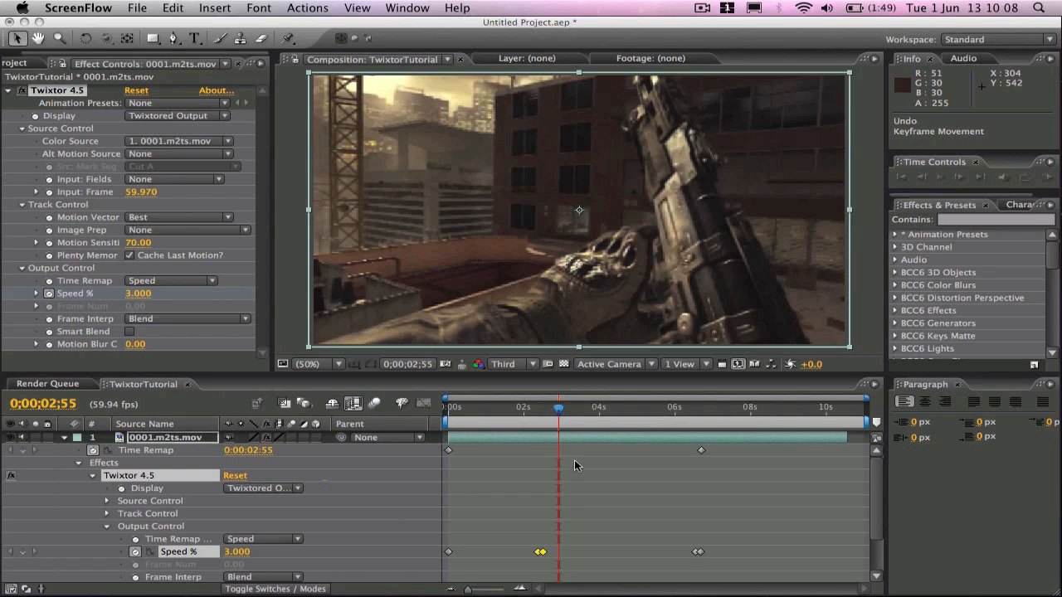
{"action": "left_click", "coordinate": [584, 409]}
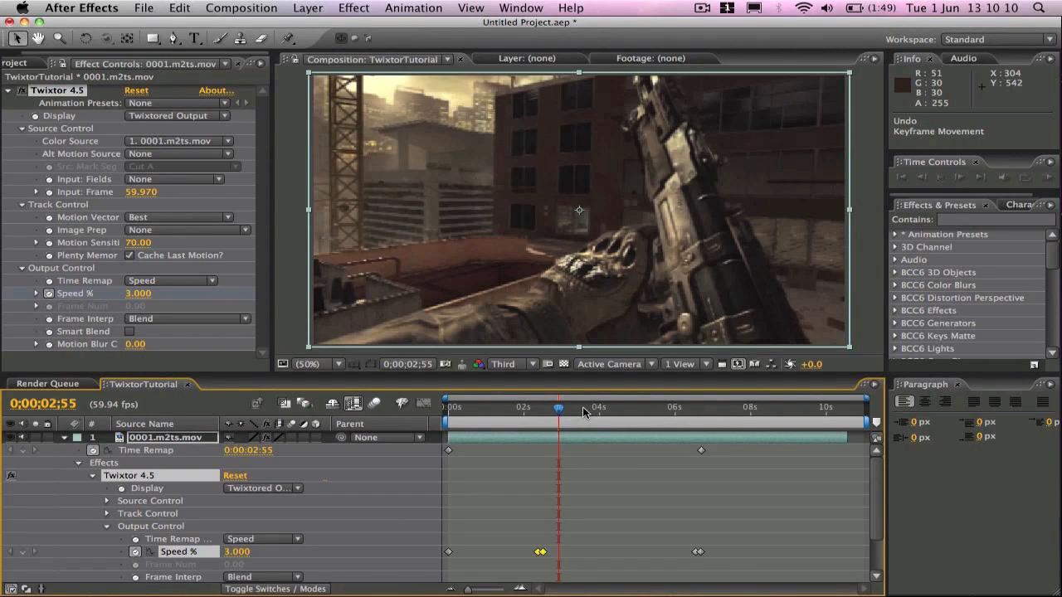
{"action": "left_click", "coordinate": [583, 408]}
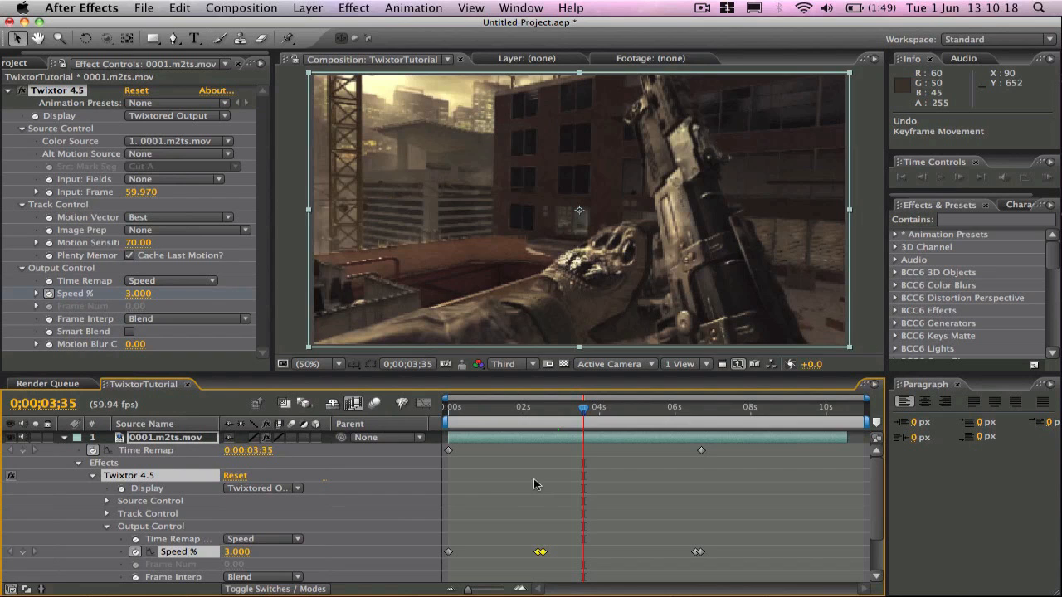
{"action": "left_click", "coordinate": [611, 408]}
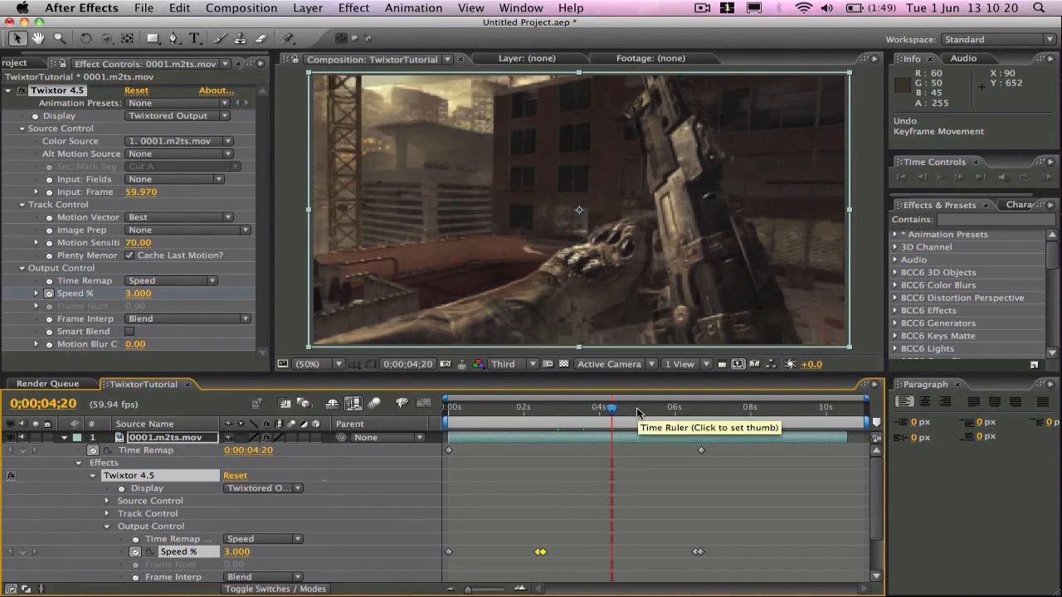
{"action": "left_click", "coordinate": [777, 409]}
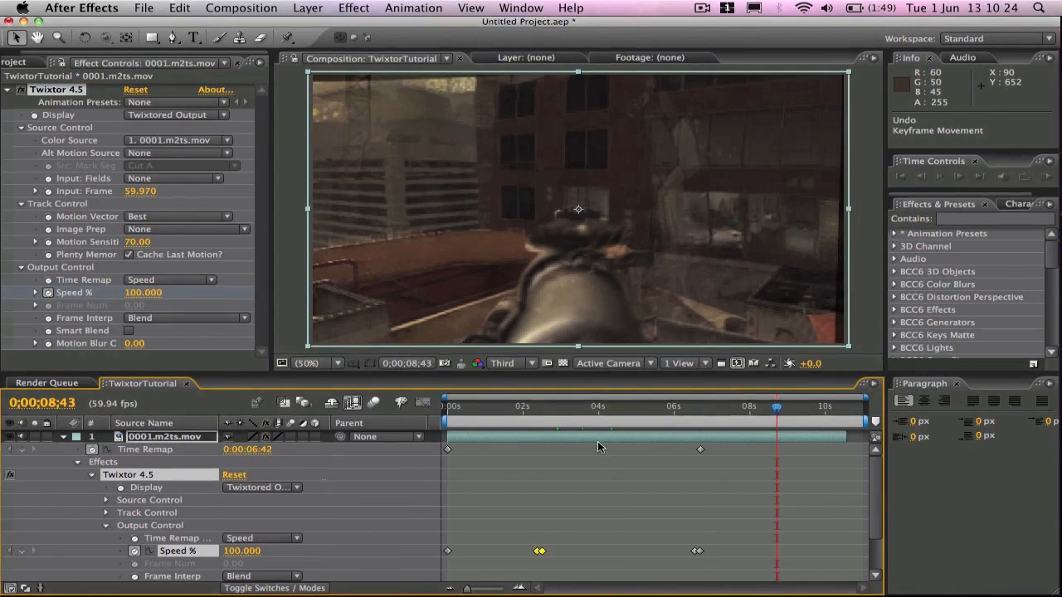
Step: Open the rendered TwixTut.mov from the desktop in QuickTime Player, shrink its window and place it over the composition preview
{"action": "key", "text": "F11"}
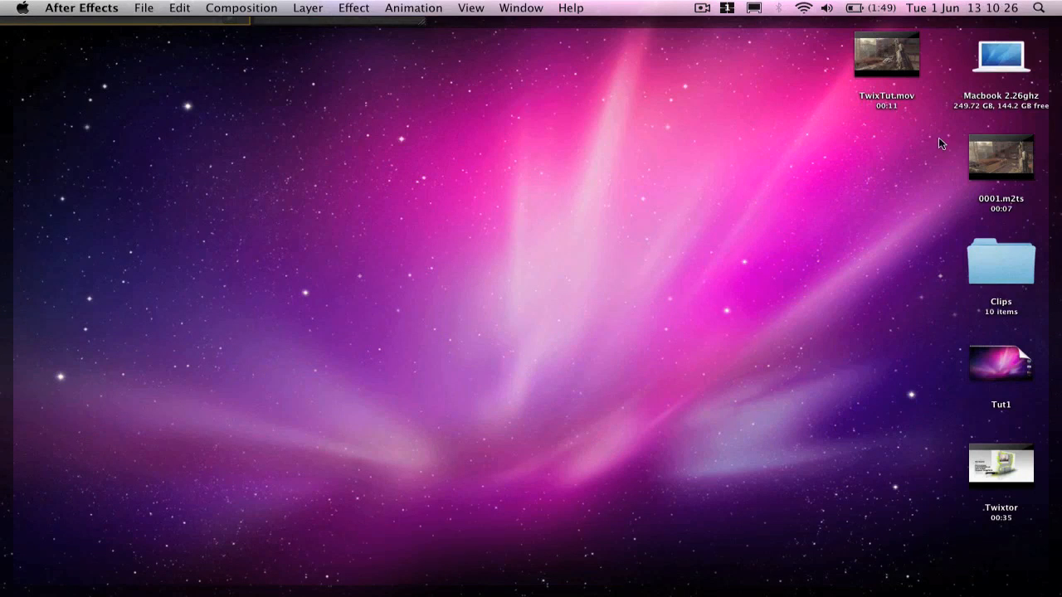
{"action": "double_click", "coordinate": [913, 74]}
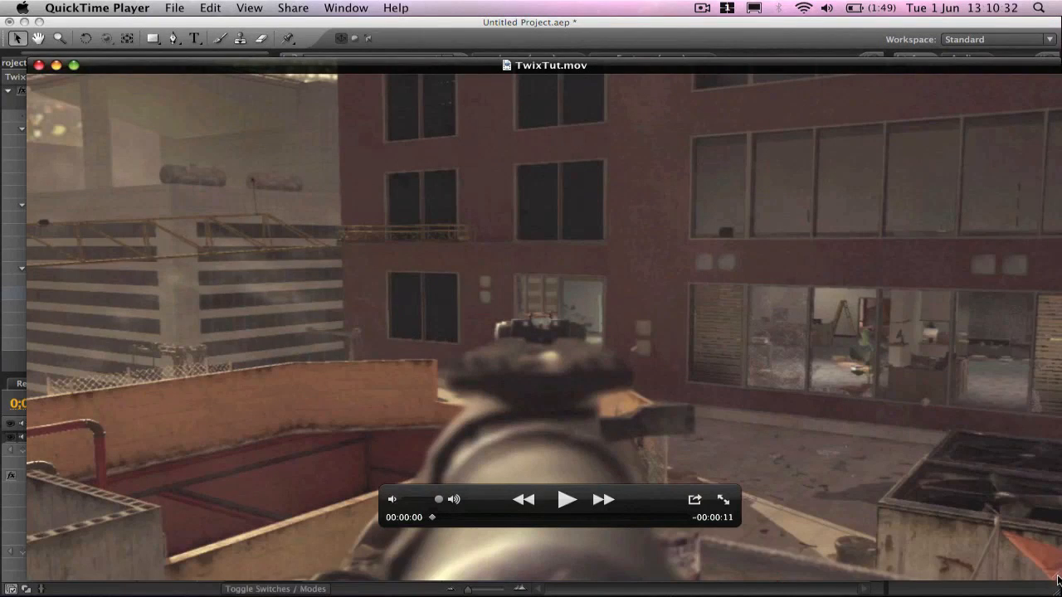
{"action": "left_click_drag", "start_coordinate": [1050, 577], "coordinate": [703, 336]}
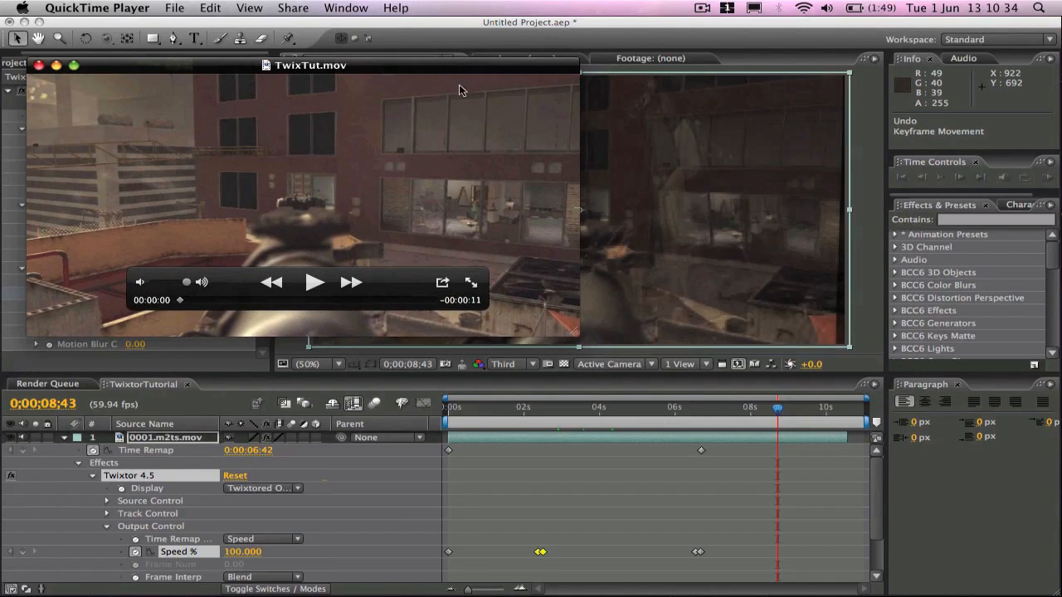
{"action": "left_click_drag", "start_coordinate": [420, 79], "coordinate": [698, 83]}
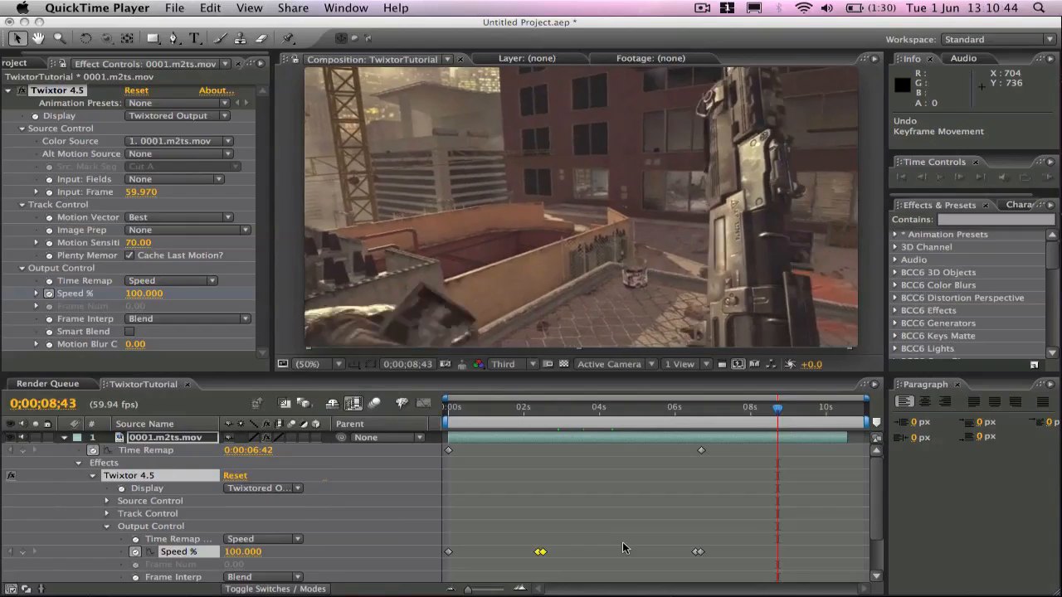
Step: Play TwixTut.mov, replay its slow-motion part, pause it around 00:00:04 and close the movie
{"action": "mouse_move", "coordinate": [618, 314]}
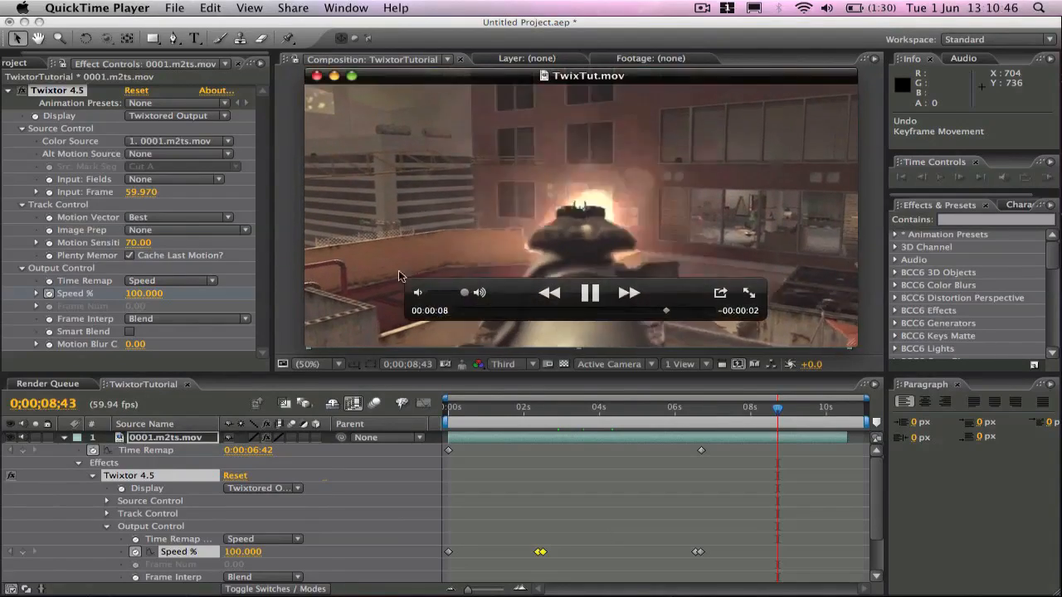
{"action": "left_click_drag", "start_coordinate": [619, 312], "coordinate": [500, 313]}
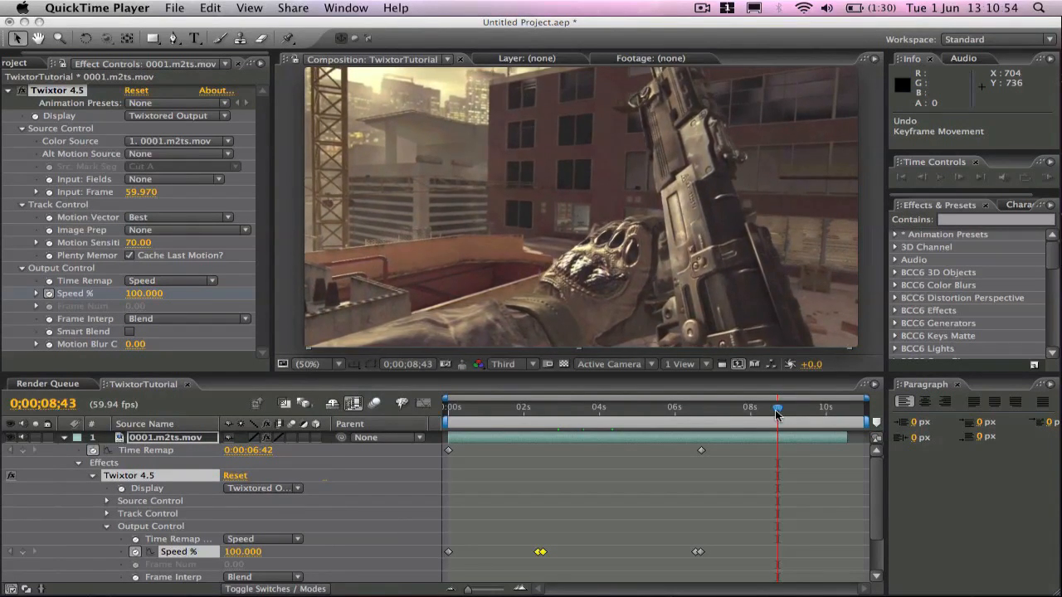
{"action": "mouse_move", "coordinate": [616, 271]}
{"action": "left_click", "coordinate": [569, 310]}
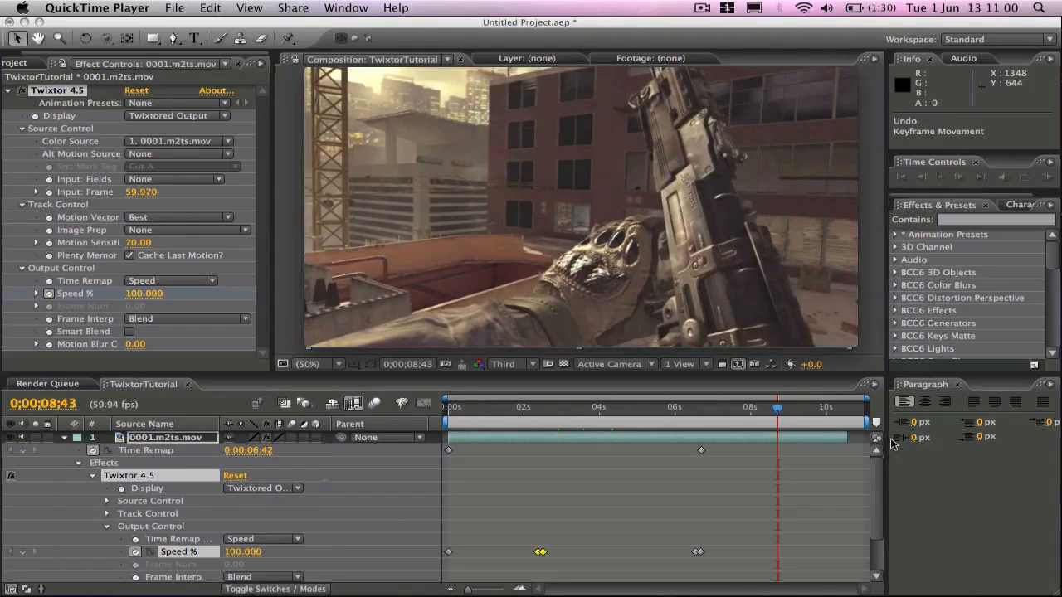
{"action": "mouse_move", "coordinate": [566, 241]}
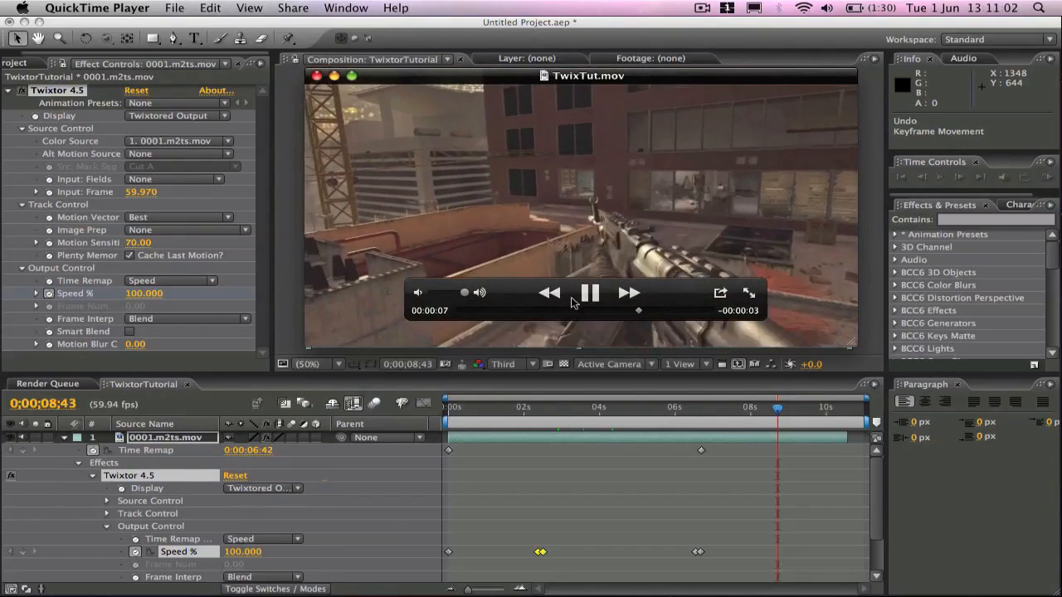
{"action": "left_click", "coordinate": [590, 292]}
{"action": "left_click", "coordinate": [556, 311]}
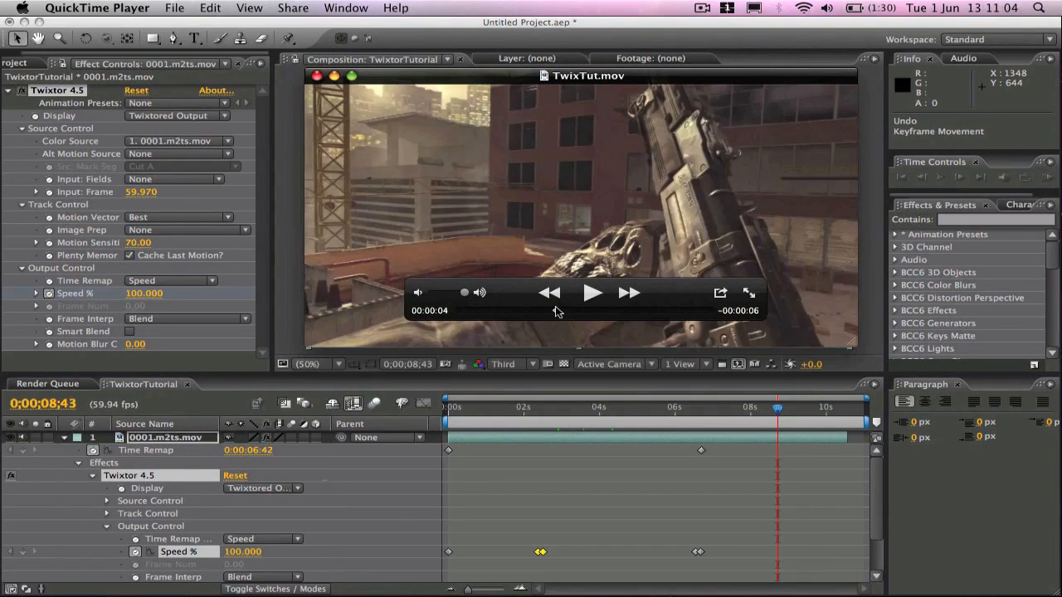
{"action": "left_click", "coordinate": [317, 76]}
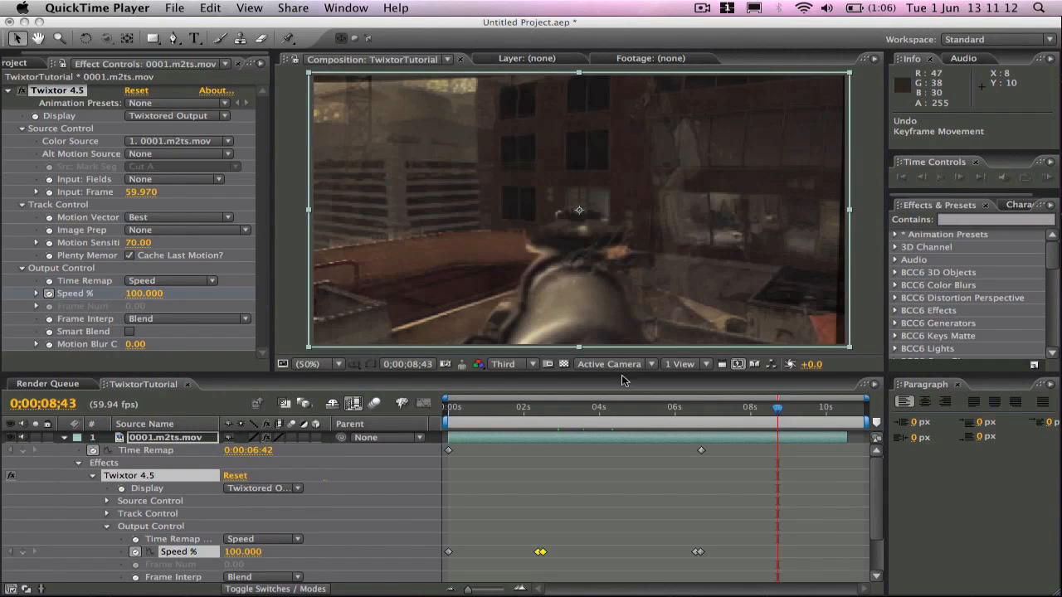
Step: Return to After Effects and examine the slow-motion section at 0;00;03;08
{"action": "left_click", "coordinate": [622, 407]}
{"action": "left_click", "coordinate": [566, 409]}
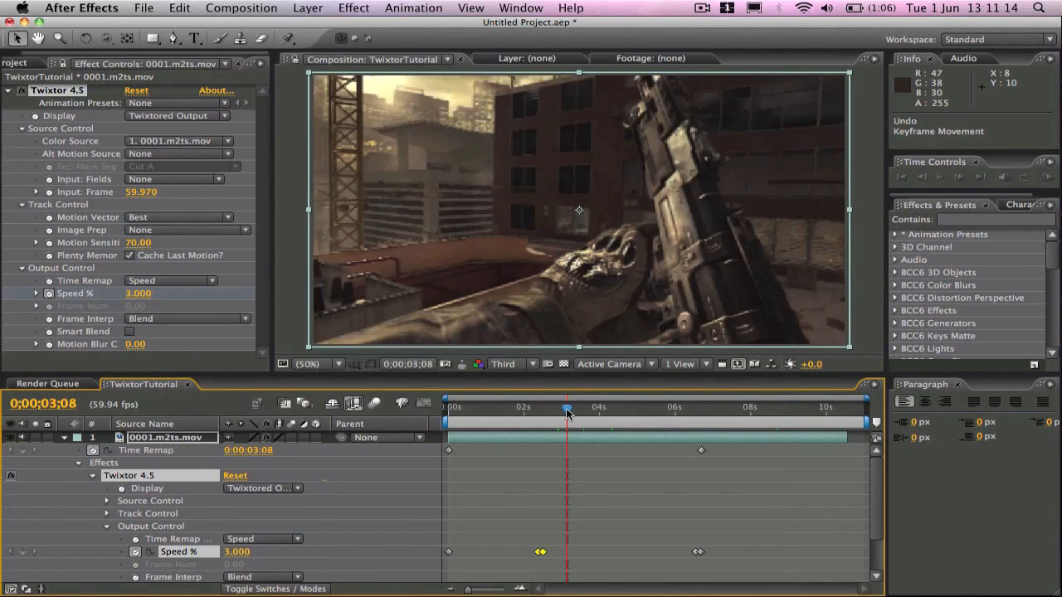